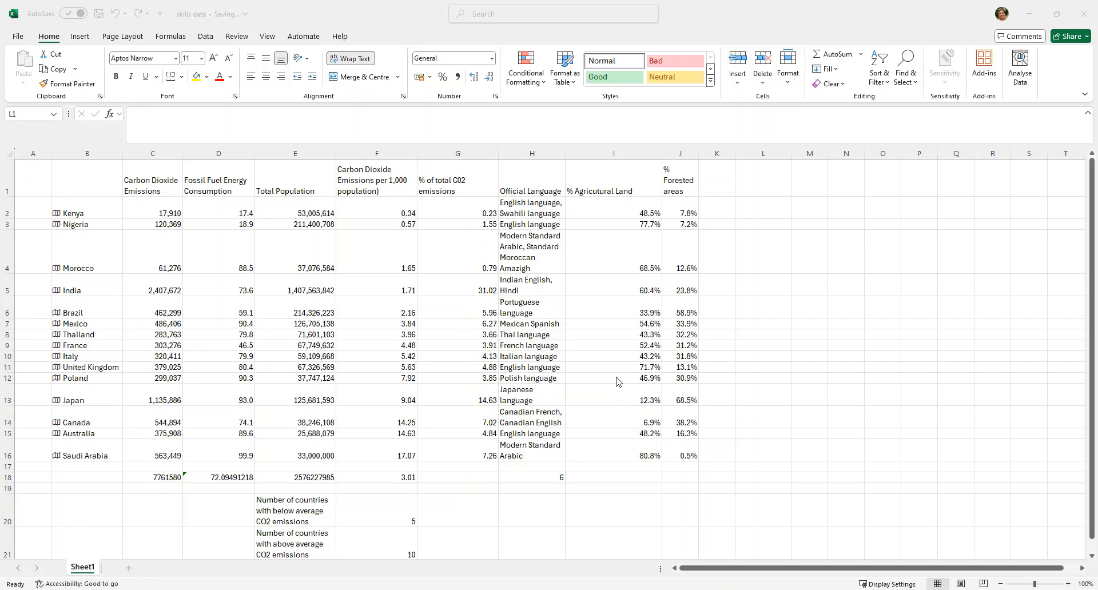
# - Insert a basic 2D line chart with the empty column L selected
pyautogui.hotkey('ctrl', 'space')
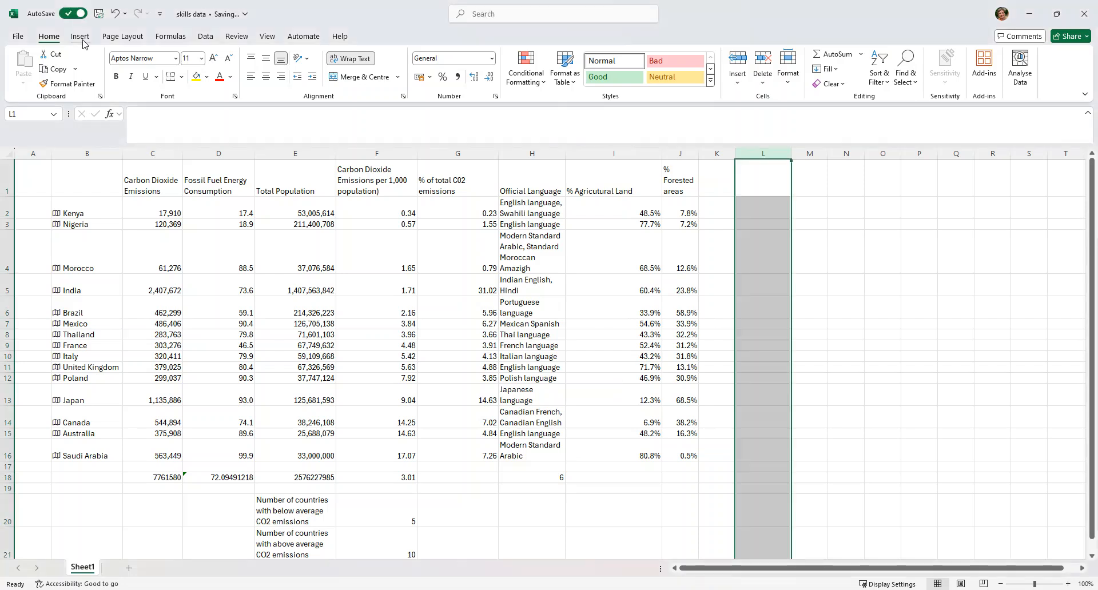
pyautogui.click(80, 36)
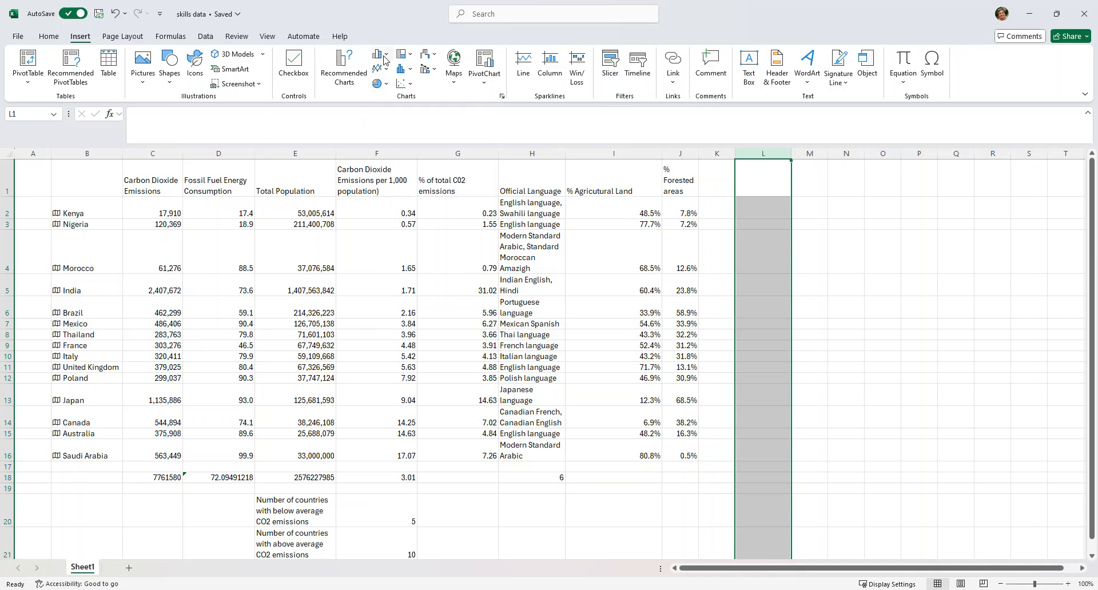
pyautogui.click(378, 69)
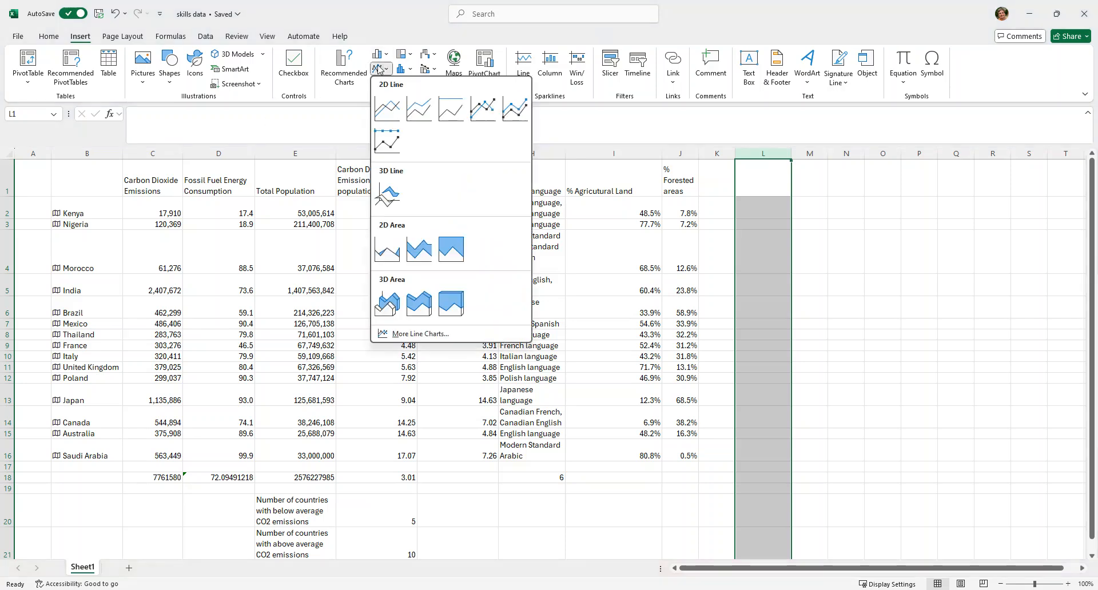
pyautogui.click(386, 106)
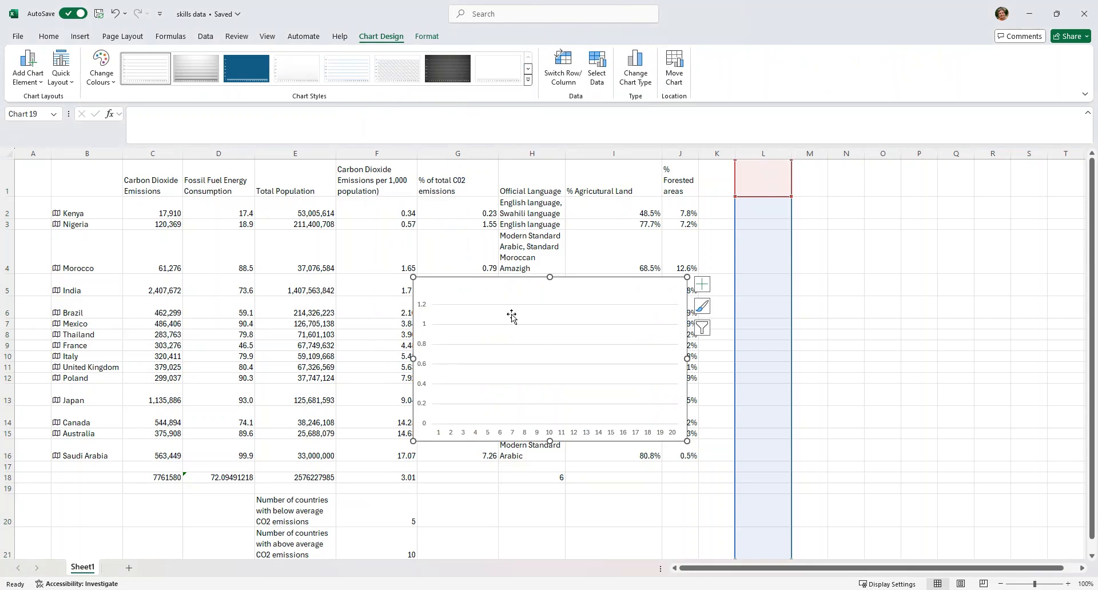
# - Set the line chart's data range to B1:C16 and move the chart to the empty area beside the table
pyautogui.click(597, 68)
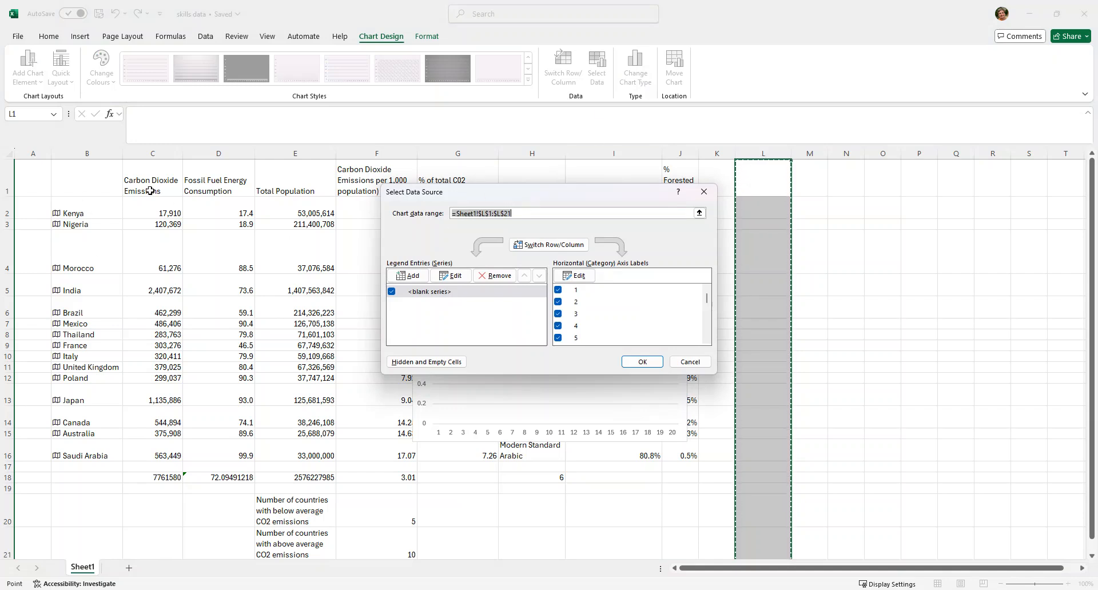
pyautogui.moveTo(101, 175); pyautogui.dragTo(154, 457)
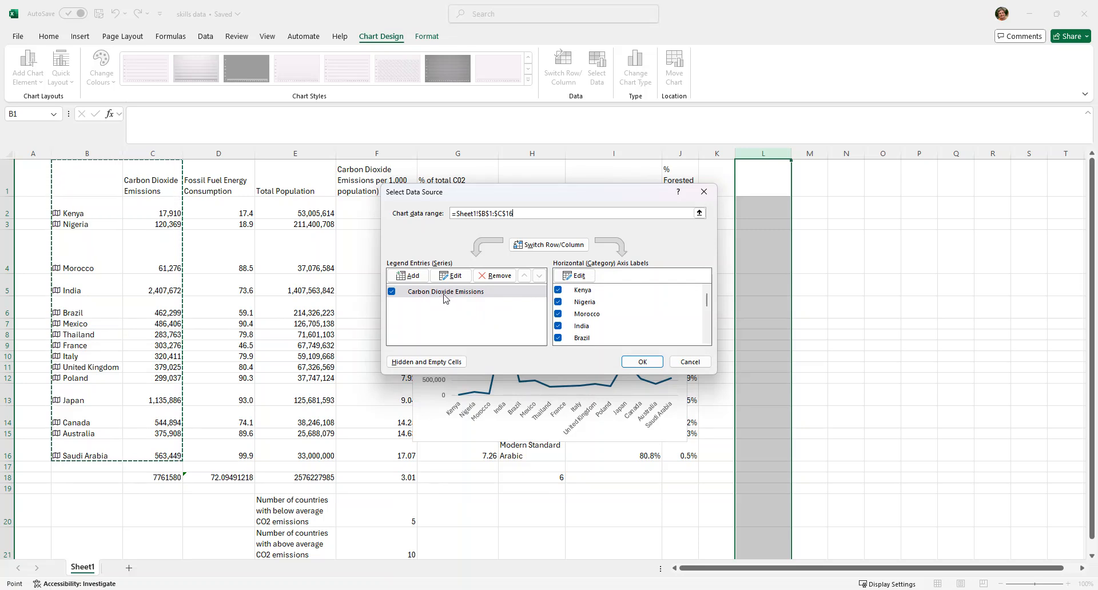
pyautogui.click(641, 361)
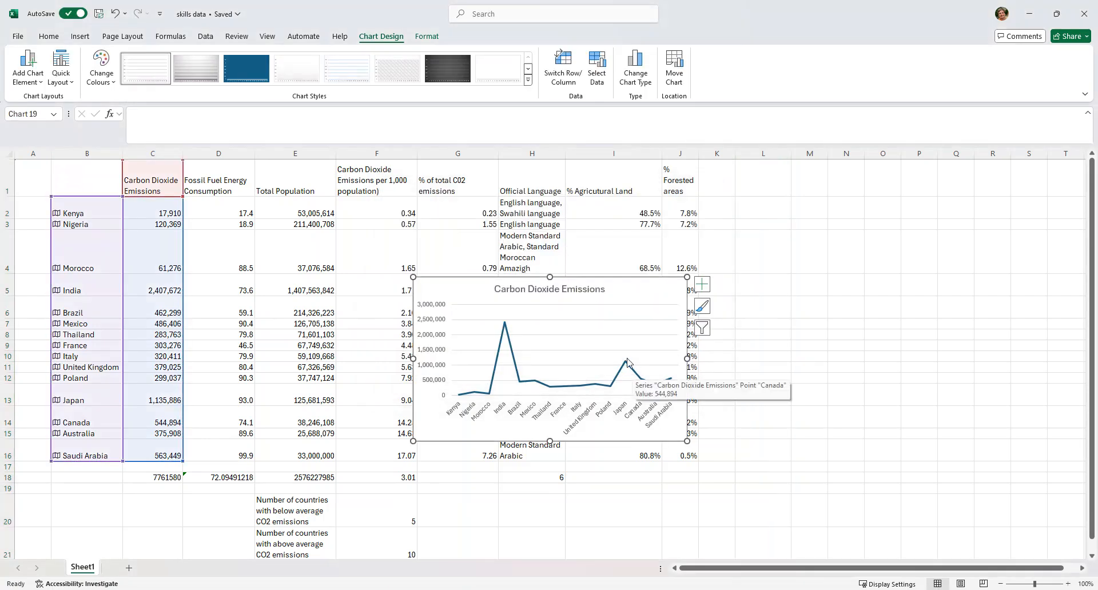
pyautogui.moveTo(596, 282); pyautogui.dragTo(935, 189)
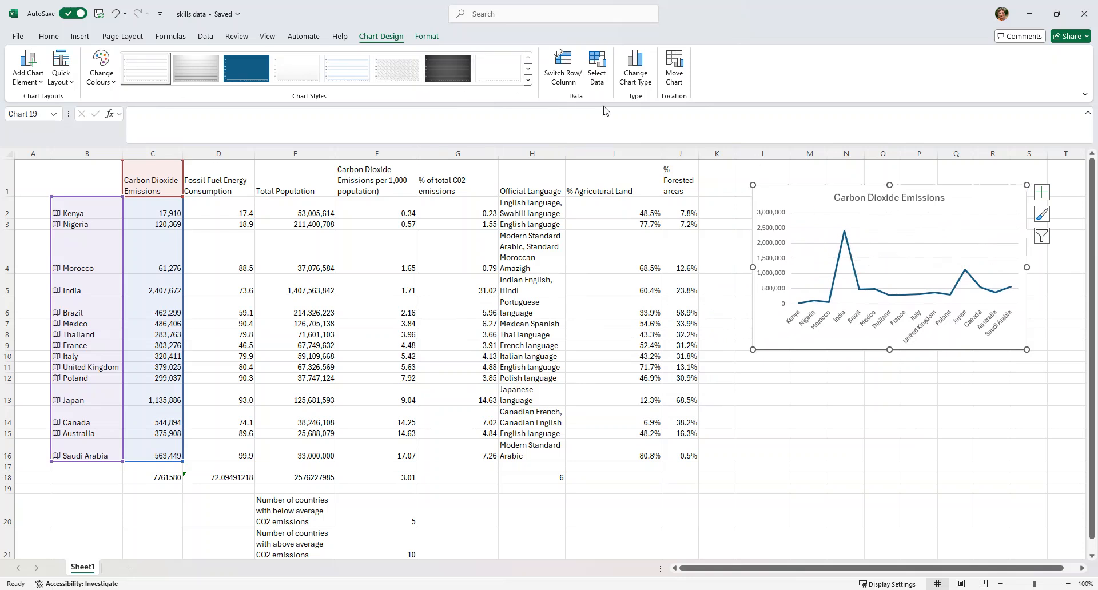
# - Change the Carbon Dioxide Emissions chart from a line chart to the single-colour clustered column type
pyautogui.click(636, 78)
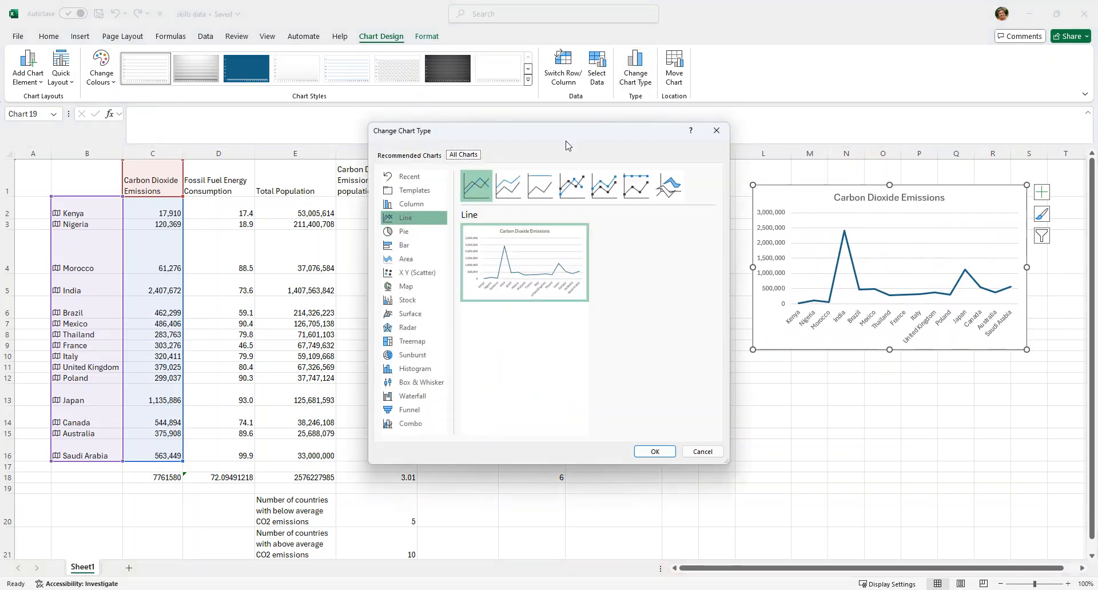
pyautogui.click(418, 208)
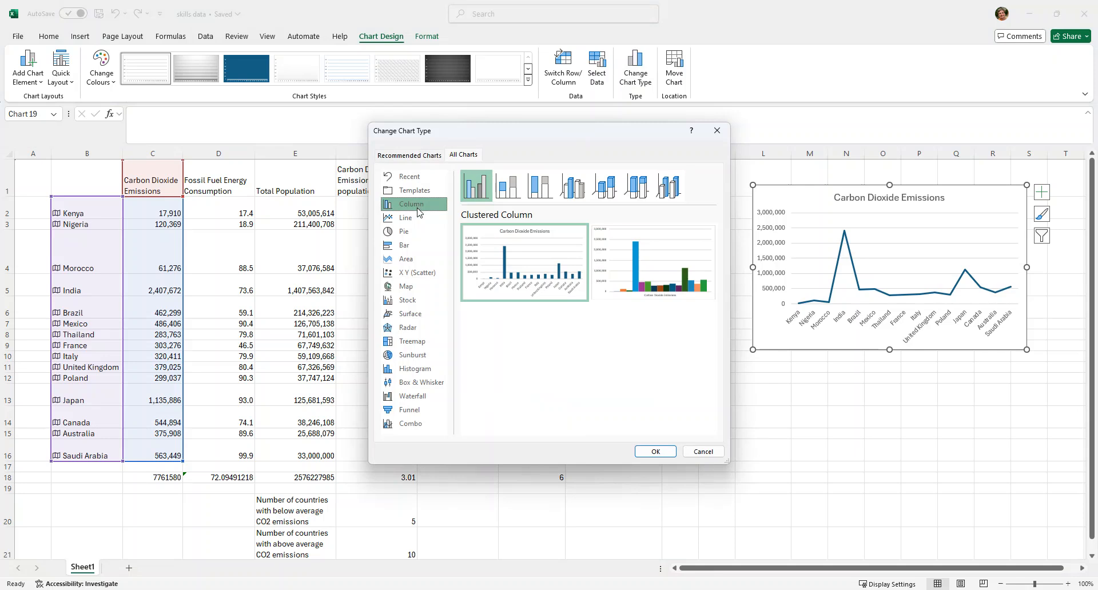
pyautogui.moveTo(525, 267)
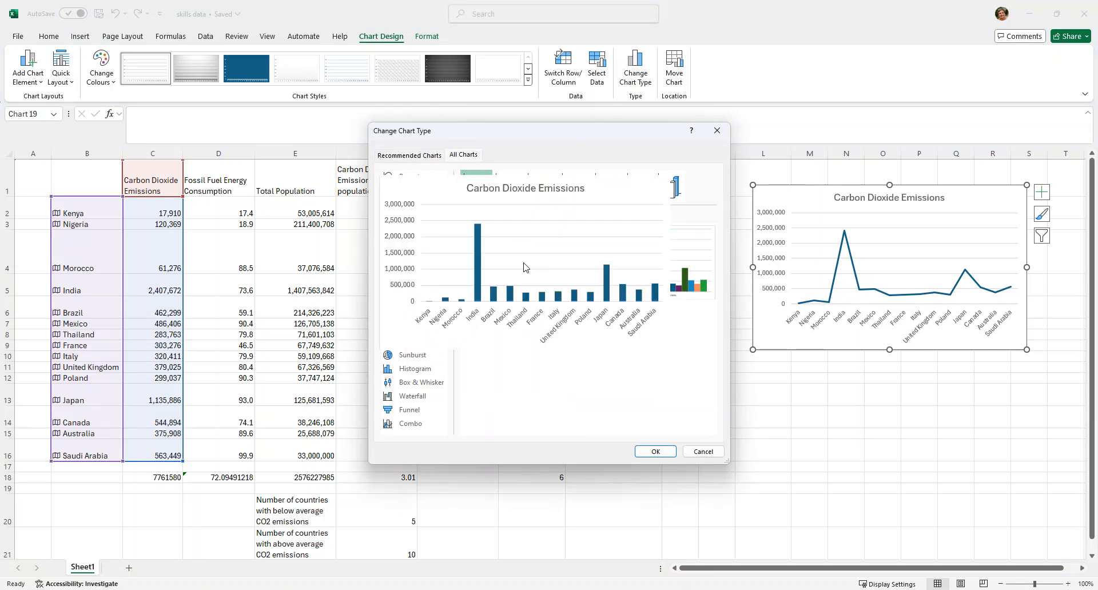
pyautogui.click(650, 452)
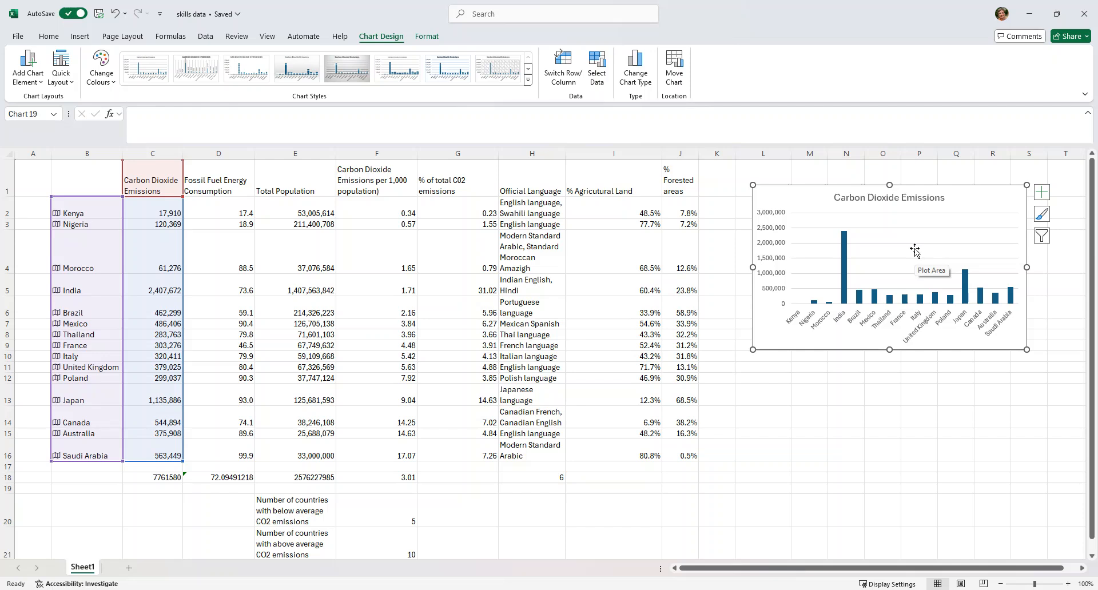
# - Delete the Carbon Dioxide Emissions column chart from the sheet
pyautogui.press('Delete')
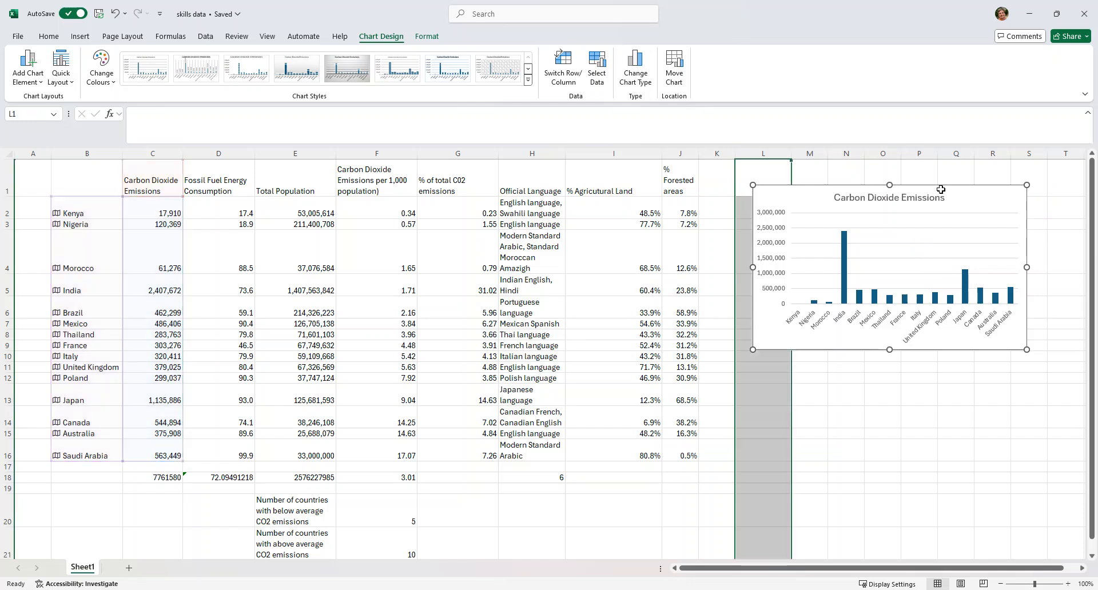
pyautogui.click(907, 255)
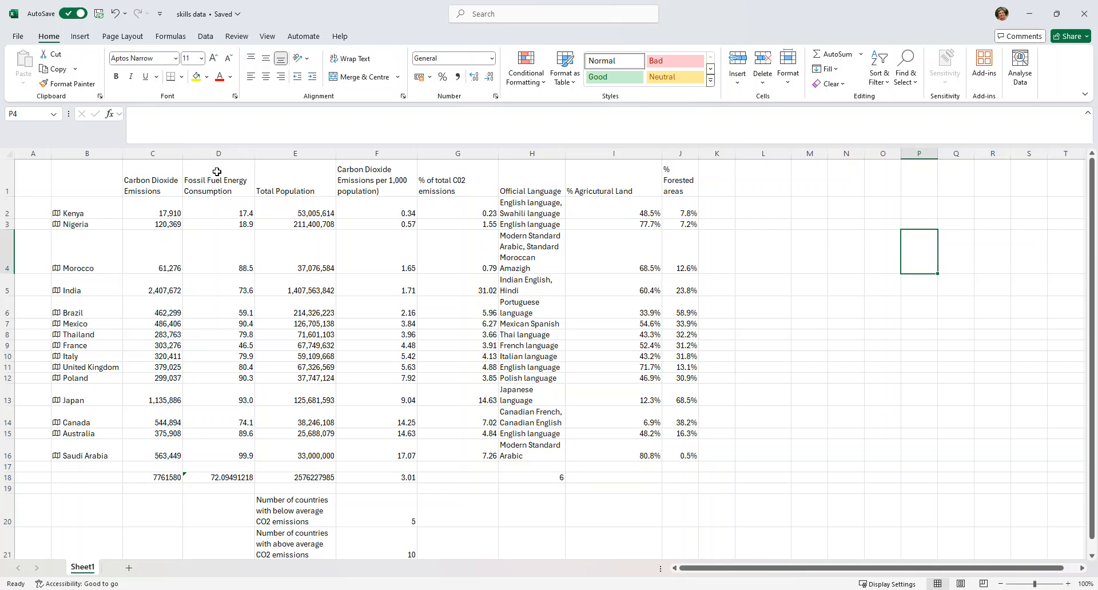
# - Copy Fossil Fuel Energy Consumption (D1:D16) to M1 as values only and widen column M to fit its header
pyautogui.moveTo(213, 166); pyautogui.dragTo(220, 449)
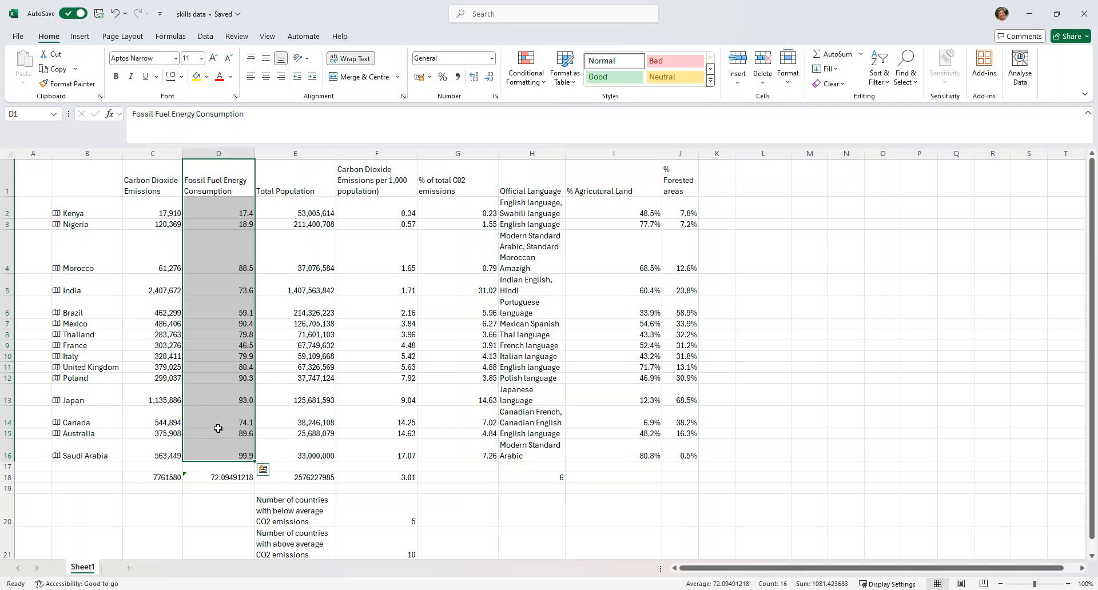
pyautogui.hotkey('ctrl', 'c')
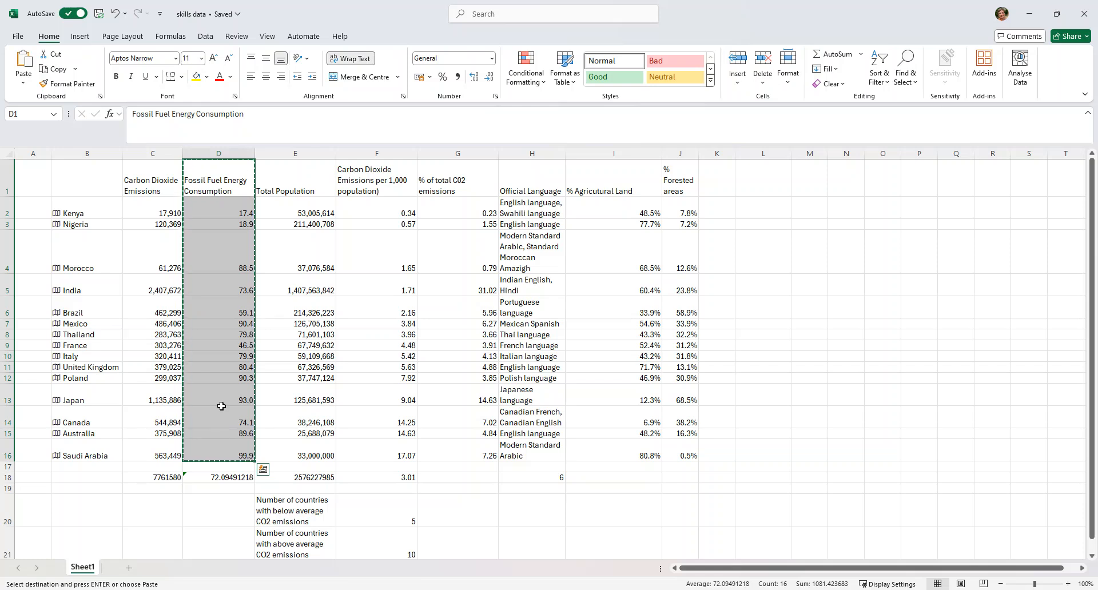
pyautogui.click(805, 179)
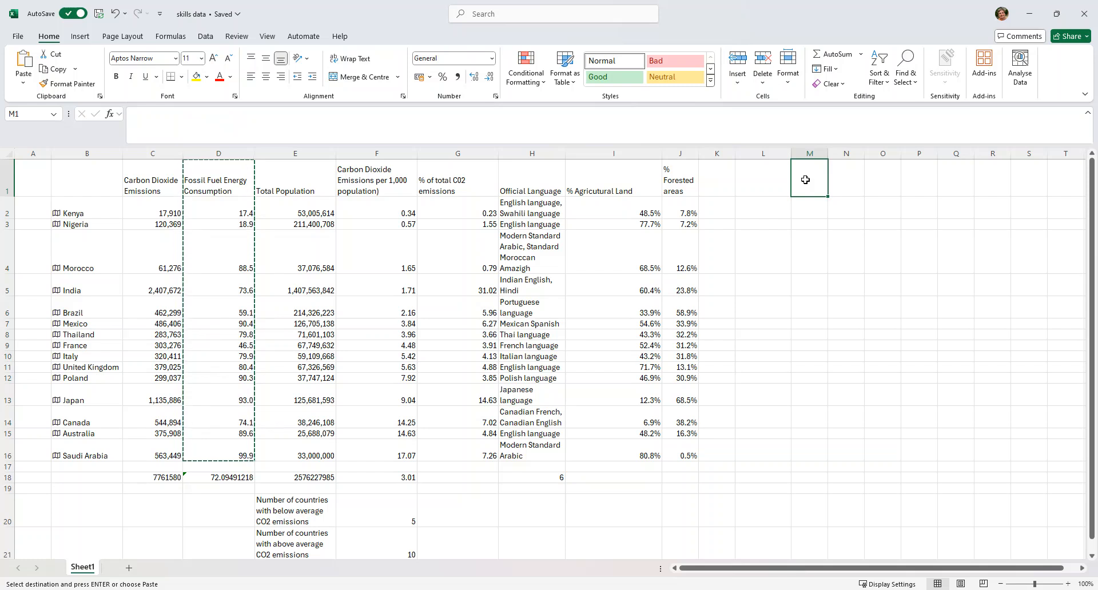
pyautogui.hotkey('ctrl', 'v')
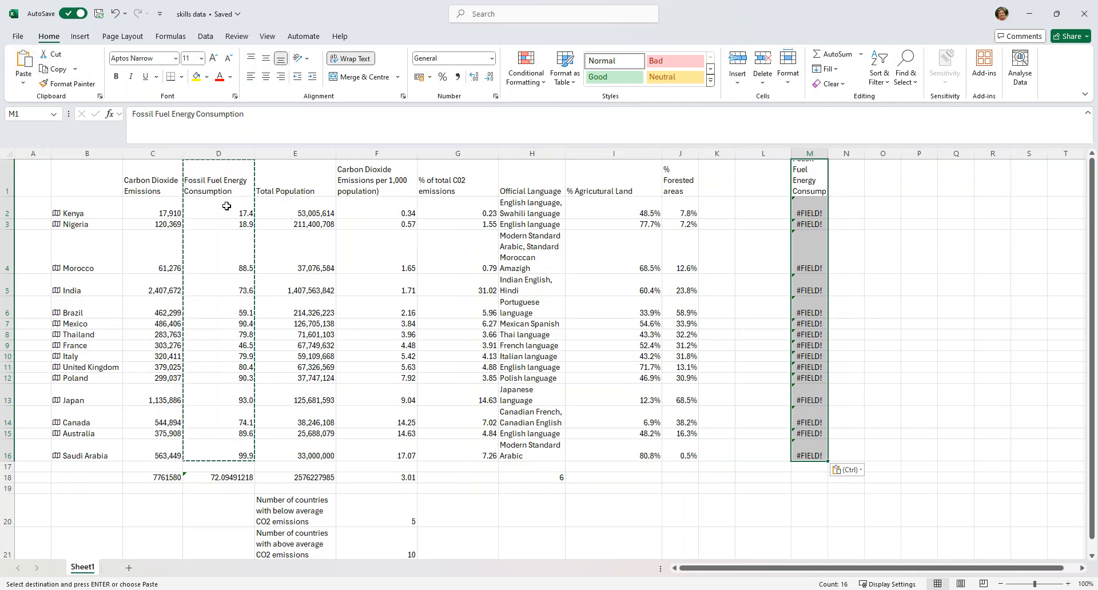
pyautogui.click(20, 75)
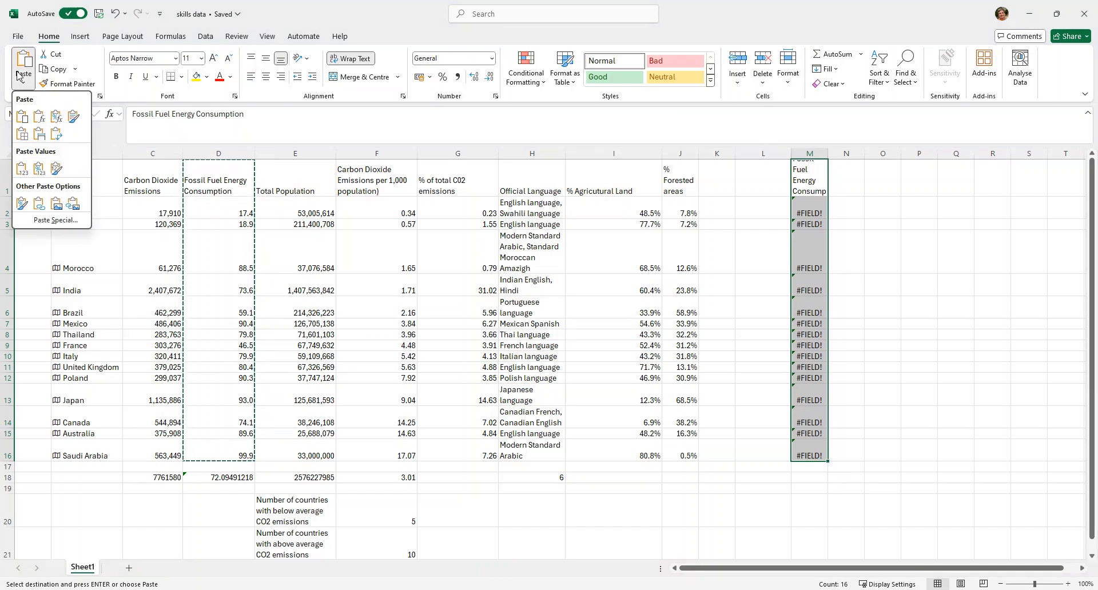
pyautogui.click(21, 169)
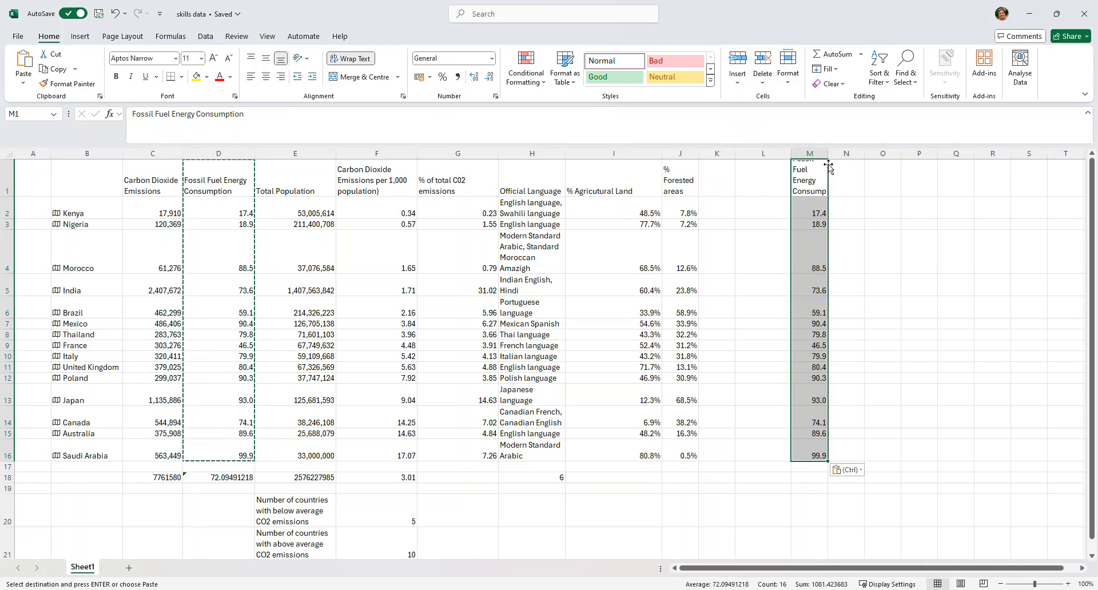
pyautogui.moveTo(827, 153); pyautogui.dragTo(849, 153)
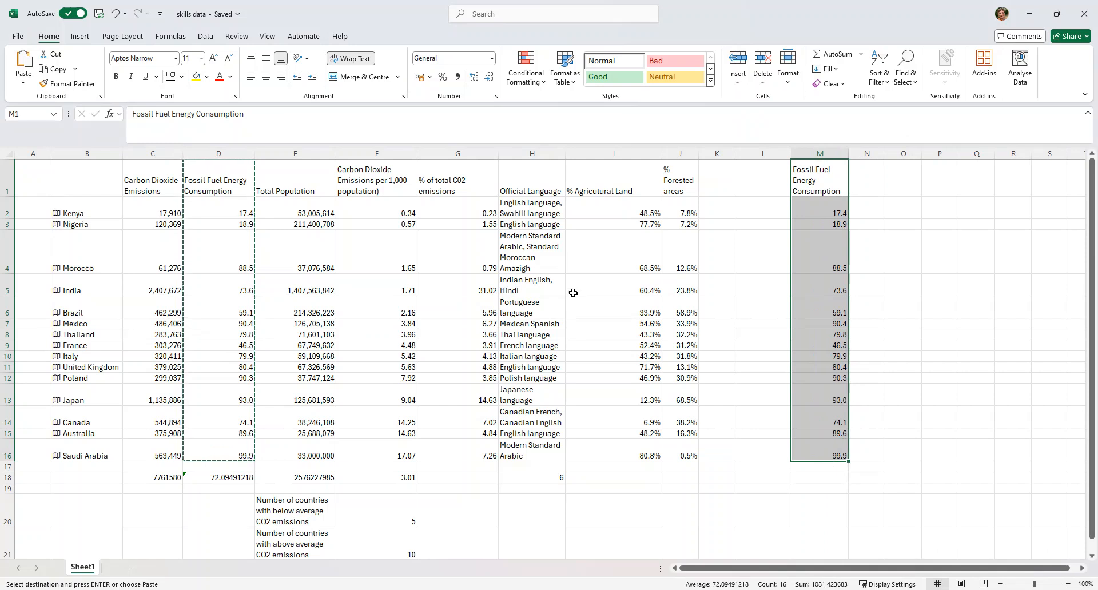
# - Copy Carbon Dioxide Emissions per 1,000 population (F1:F16) to N1 as values only and widen column N to fit its header
pyautogui.moveTo(364, 172); pyautogui.dragTo(380, 452)
pyautogui.hotkey('ctrl', 'c')
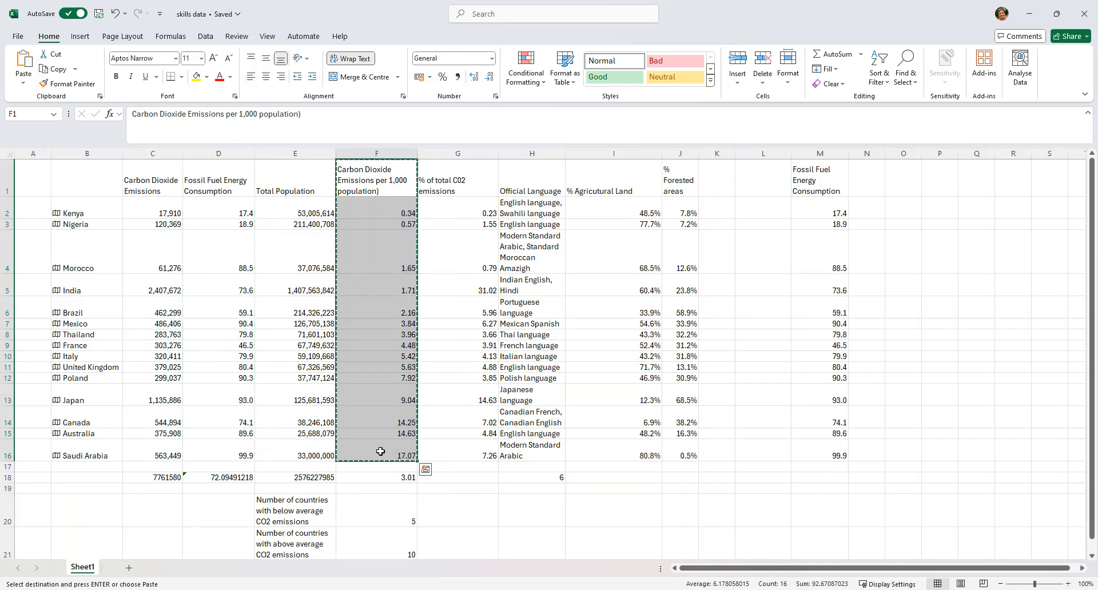
pyautogui.click(866, 173)
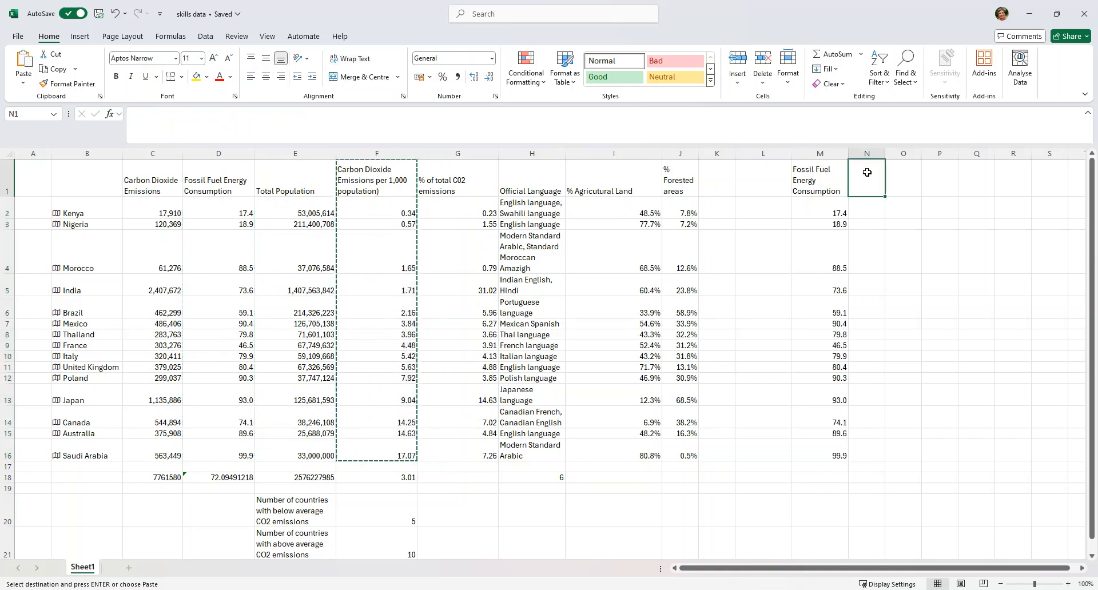
pyautogui.hotkey('ctrl', 'v')
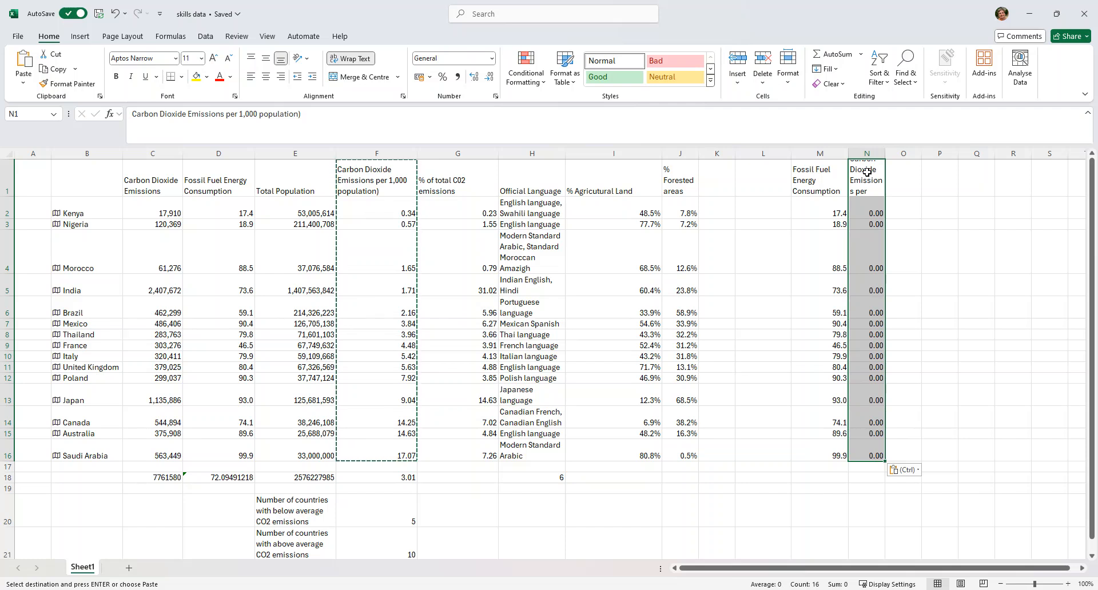
pyautogui.click(23, 81)
pyautogui.click(22, 168)
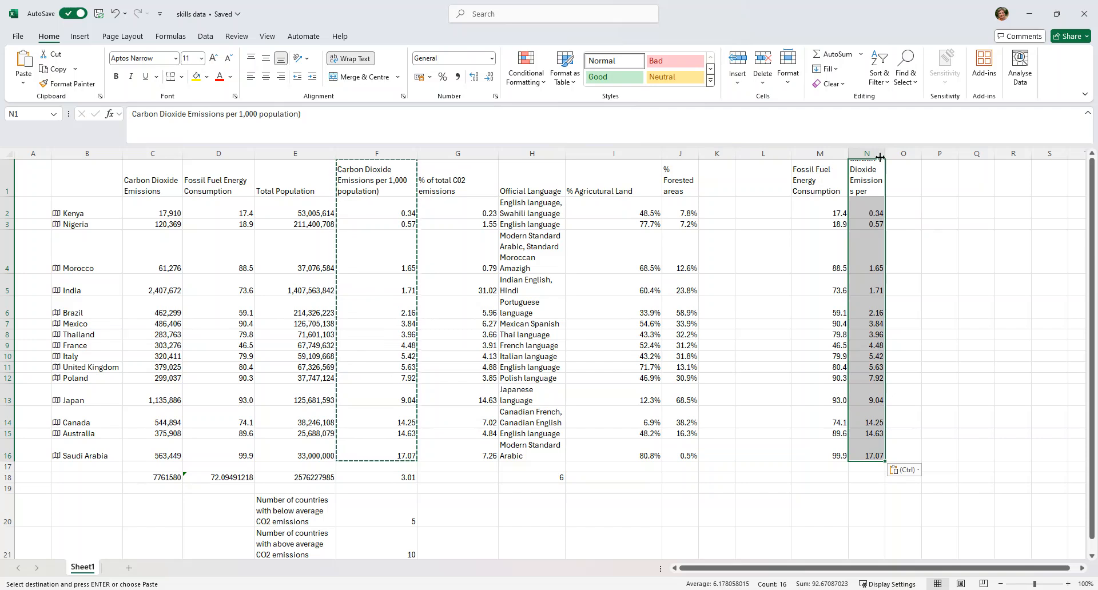
pyautogui.moveTo(889, 149); pyautogui.dragTo(914, 153)
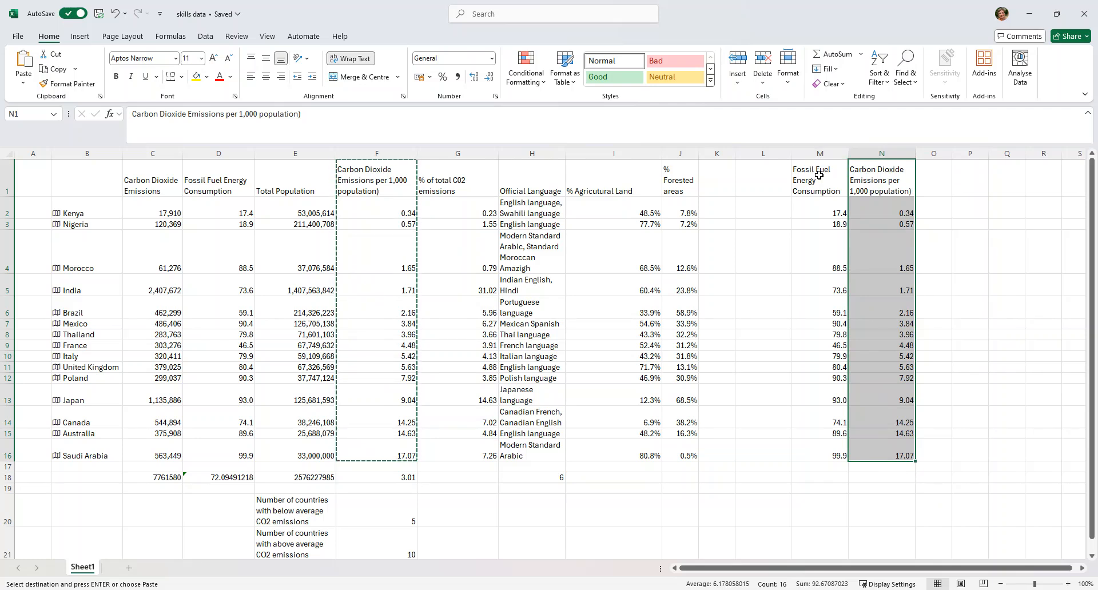
# - Insert a markers-only scatter chart from M1:N16 and move it to the empty area below the Official Language column
pyautogui.moveTo(819, 175); pyautogui.dragTo(900, 456)
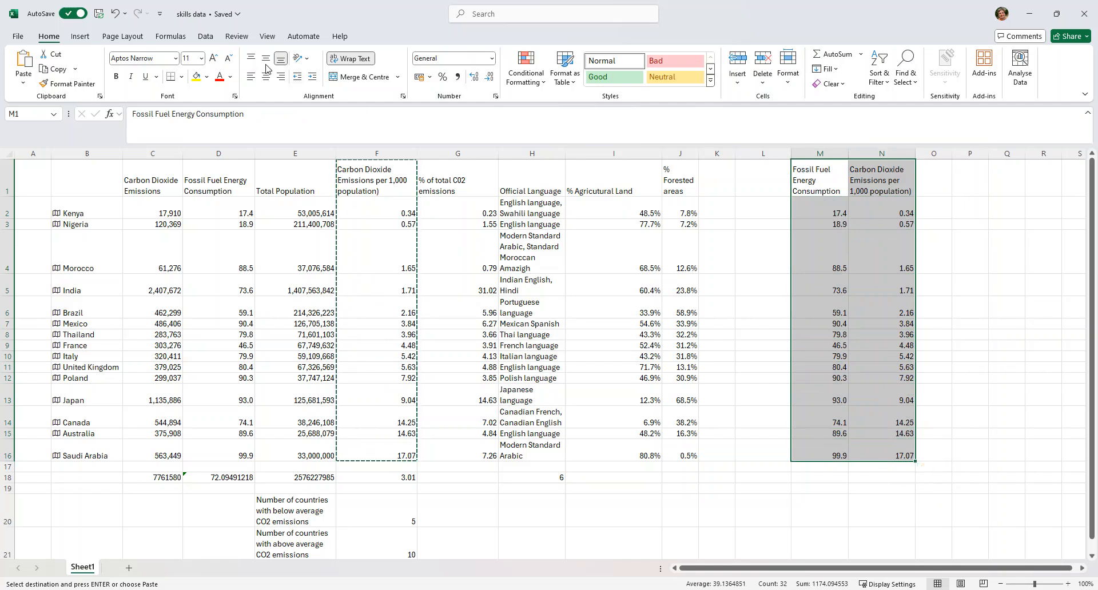
pyautogui.click(83, 38)
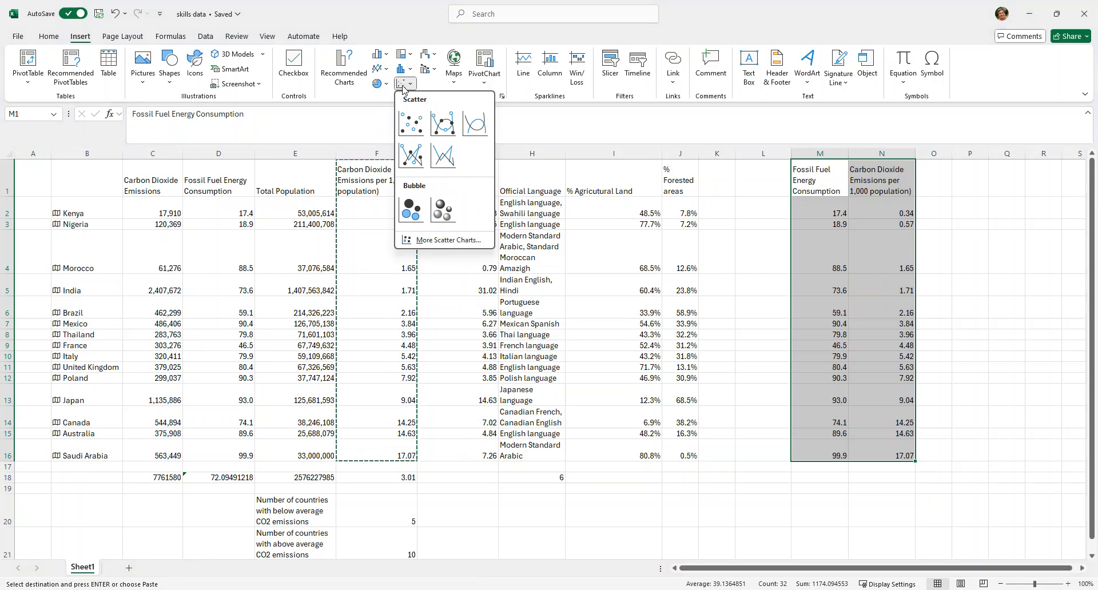
pyautogui.click(412, 122)
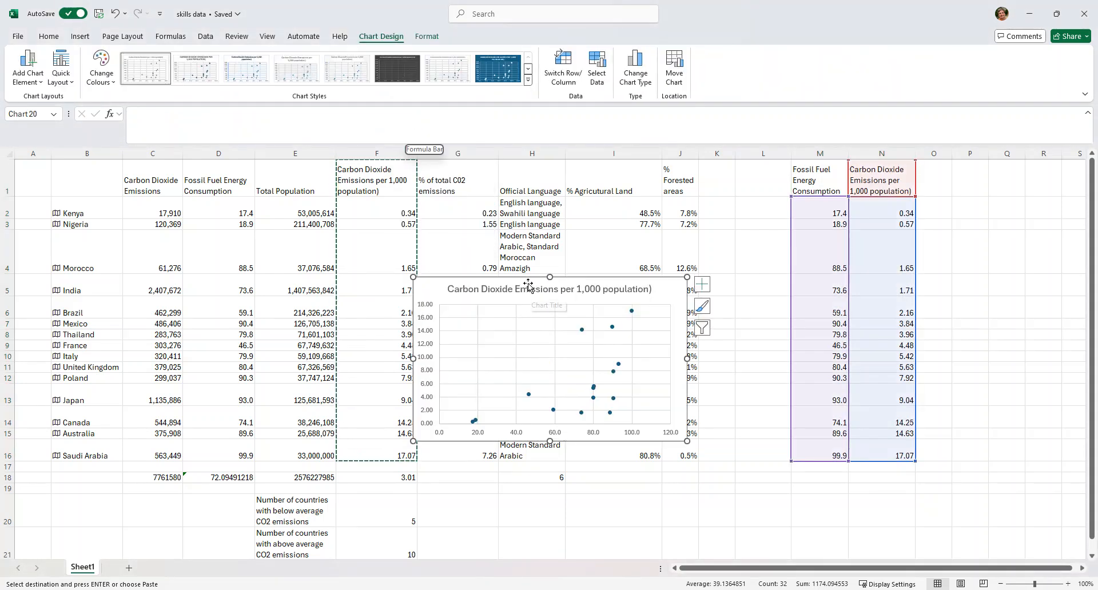
pyautogui.moveTo(529, 280); pyautogui.dragTo(608, 306)
pyautogui.scroll(-1, 860, 216)
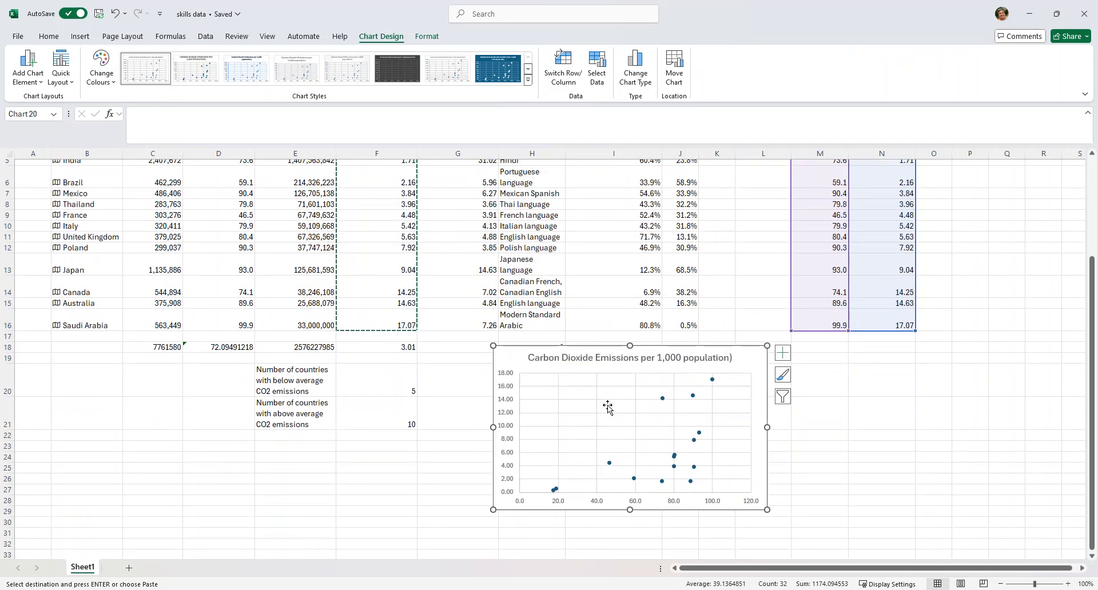
# - Append "by fossil fuel energy consumption" to the end of the scatter chart's title
pyautogui.click(600, 358)
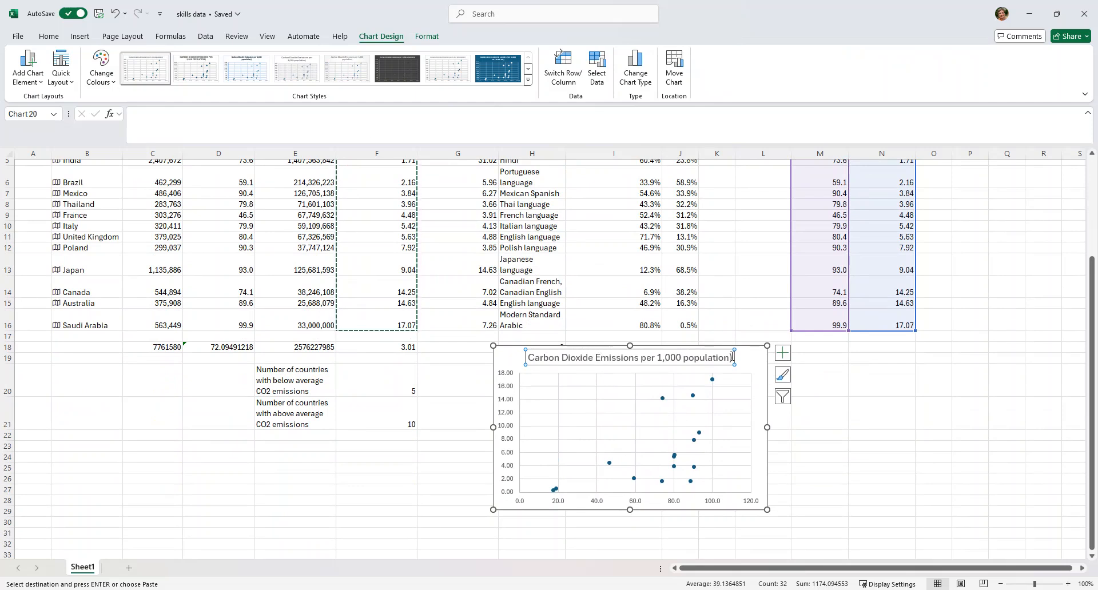
pyautogui.write('by')
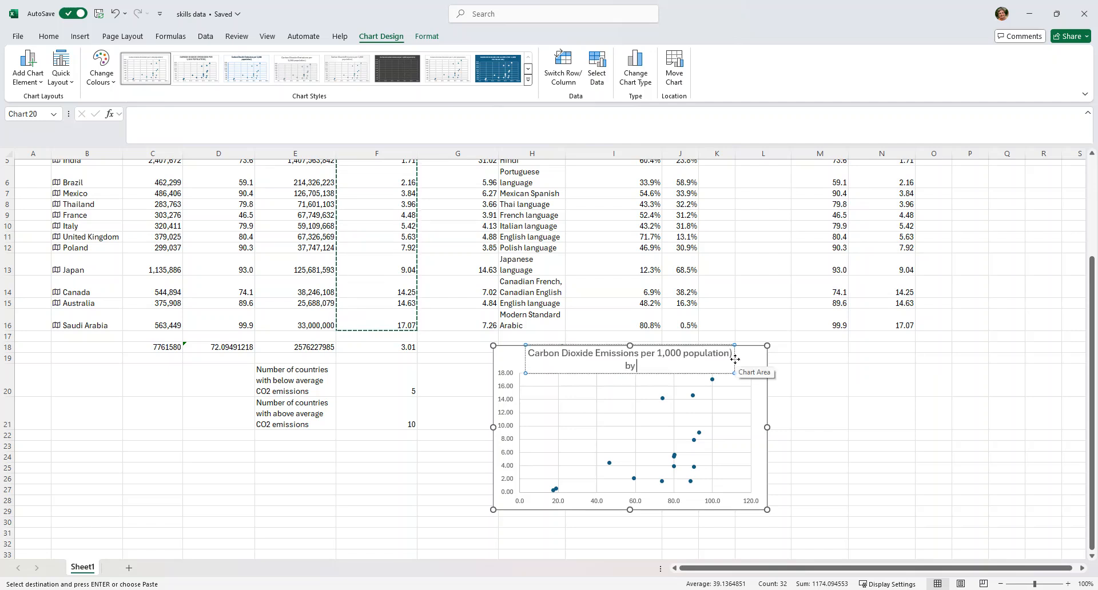
pyautogui.write(' fossil')
pyautogui.scroll(2, 987, 263)
pyautogui.scroll(-2, 987, 264)
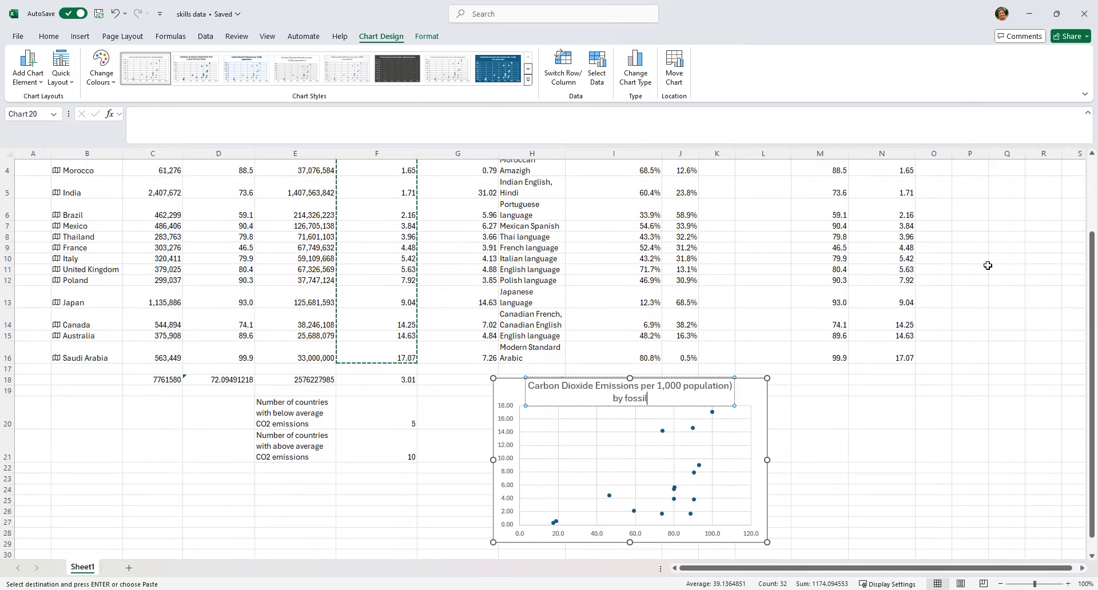
pyautogui.write('fue')
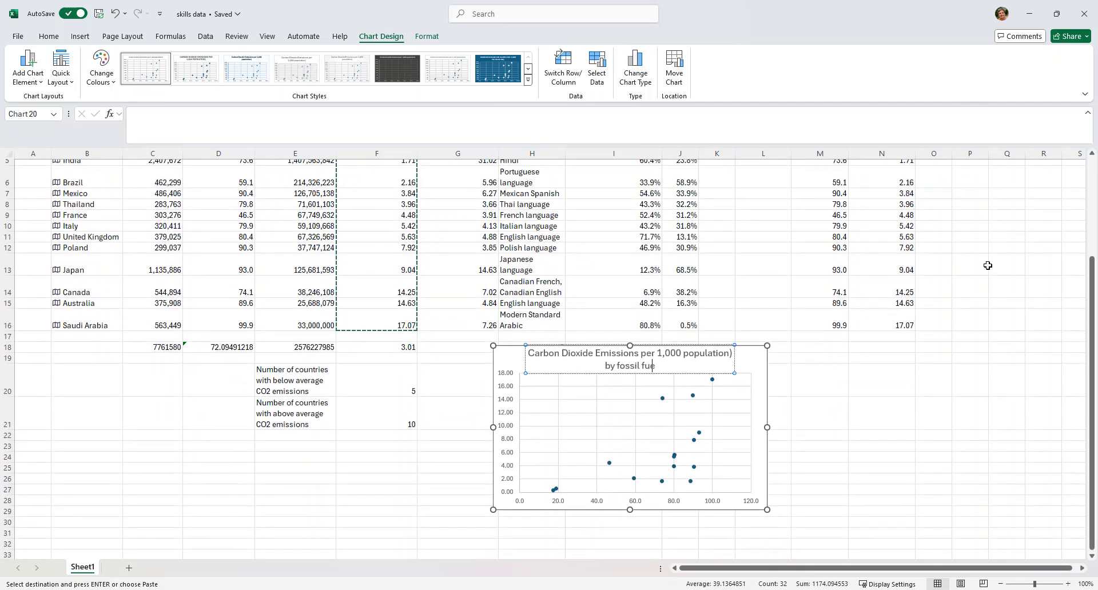
pyautogui.write('l energy consumption')
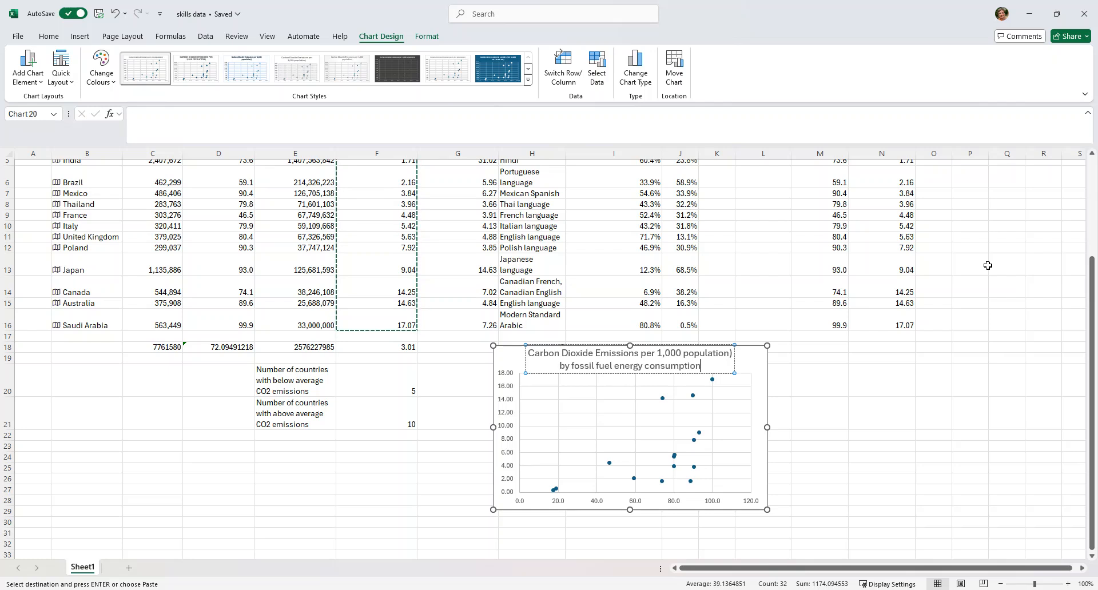
# - Enlarge the scatter chart from its lower-right corner so it extends into column M and down to about row 31
pyautogui.click(838, 420)
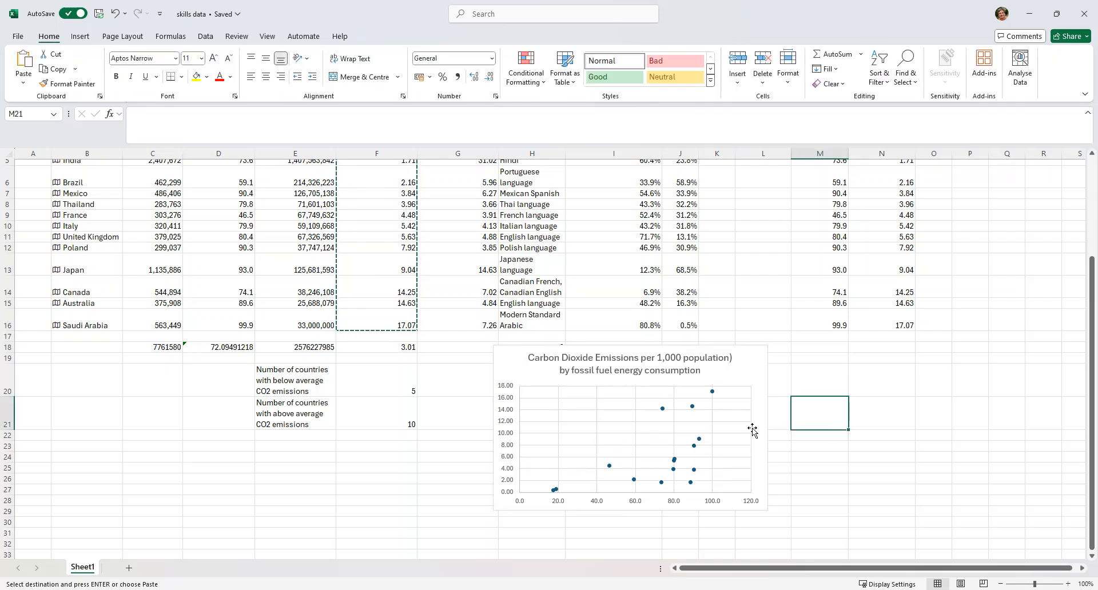
pyautogui.click(741, 443)
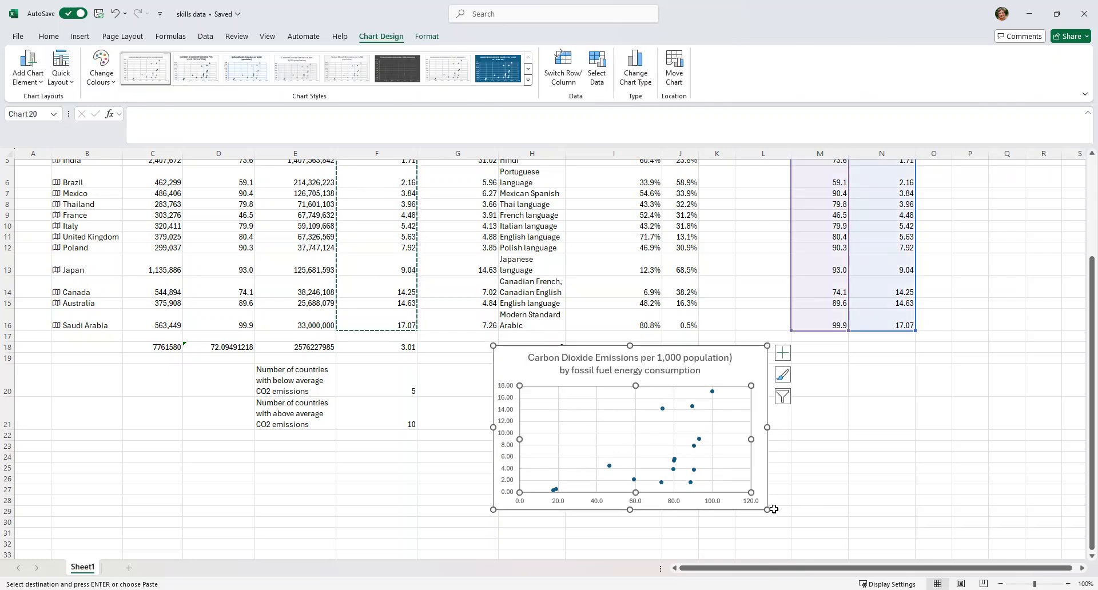
pyautogui.moveTo(766, 509); pyautogui.dragTo(804, 538)
pyautogui.scroll(-1, 902, 473)
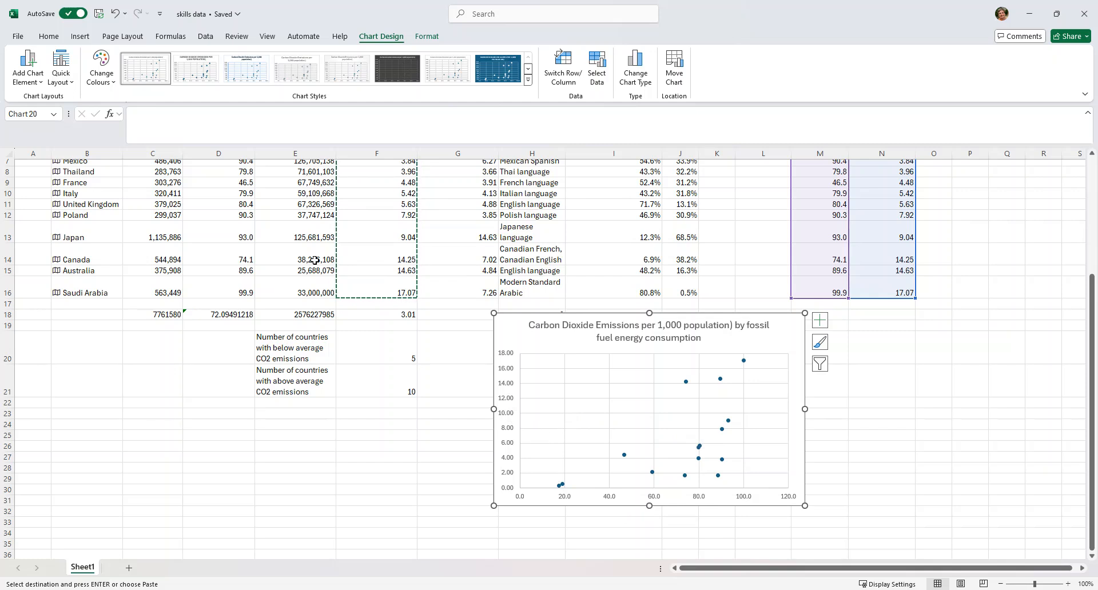
# - Add a primary horizontal axis title to the scatter chart
pyautogui.click(21, 79)
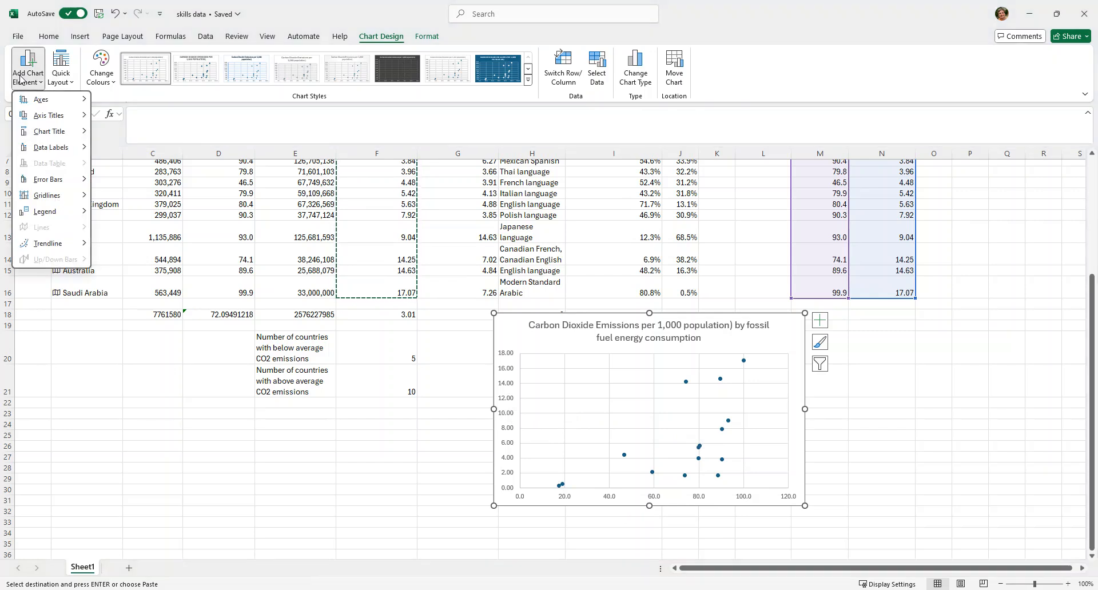
pyautogui.moveTo(44, 119)
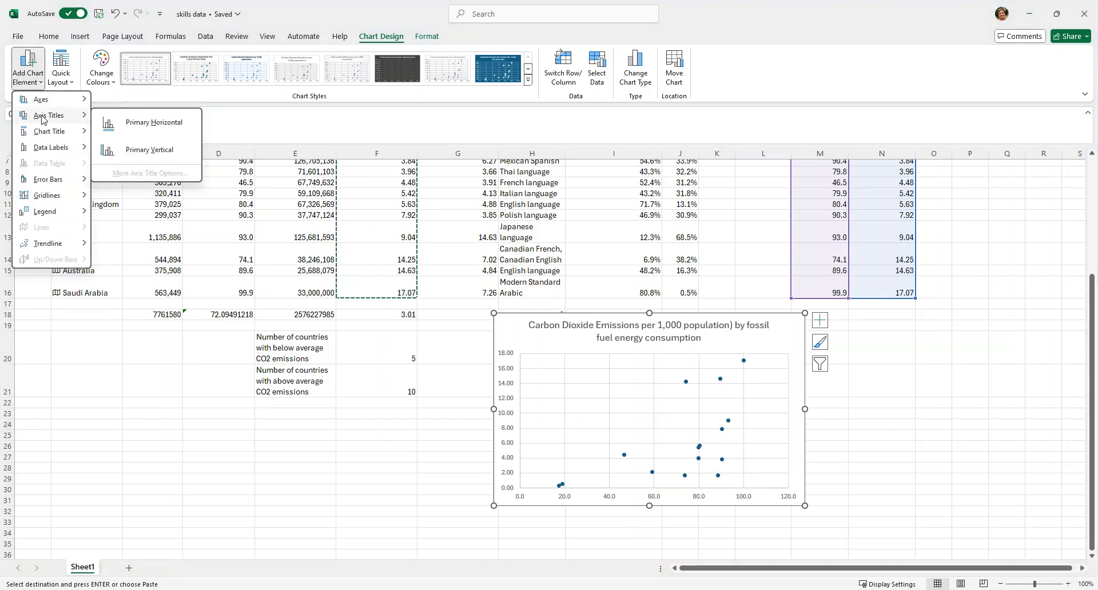
pyautogui.click(138, 123)
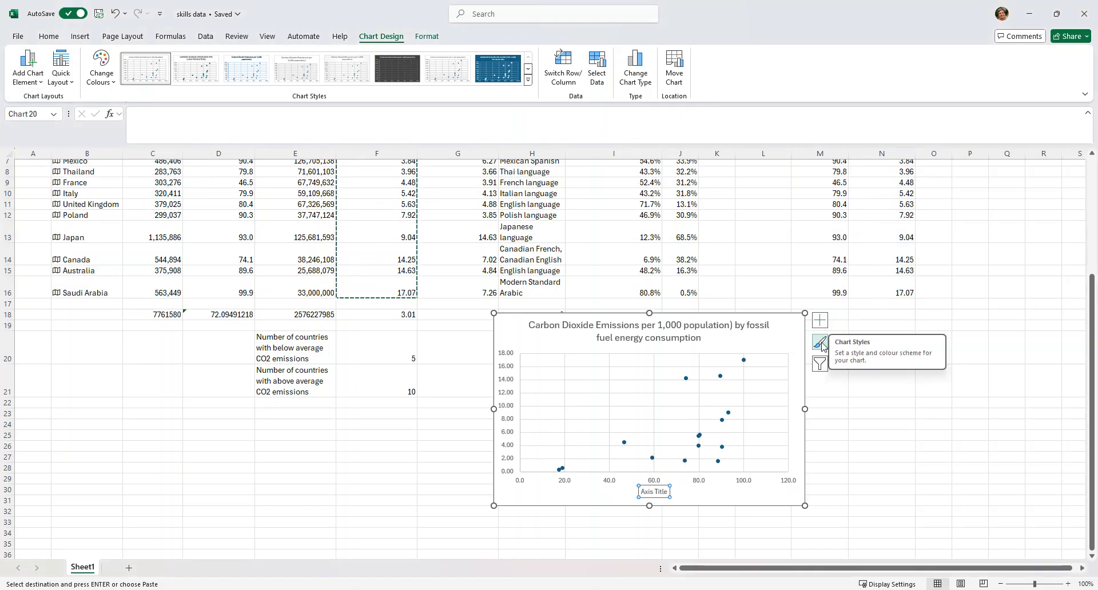
# - Set the horizontal axis title's text to "Fossi Fuel energy consumption"
pyautogui.write('Foss')
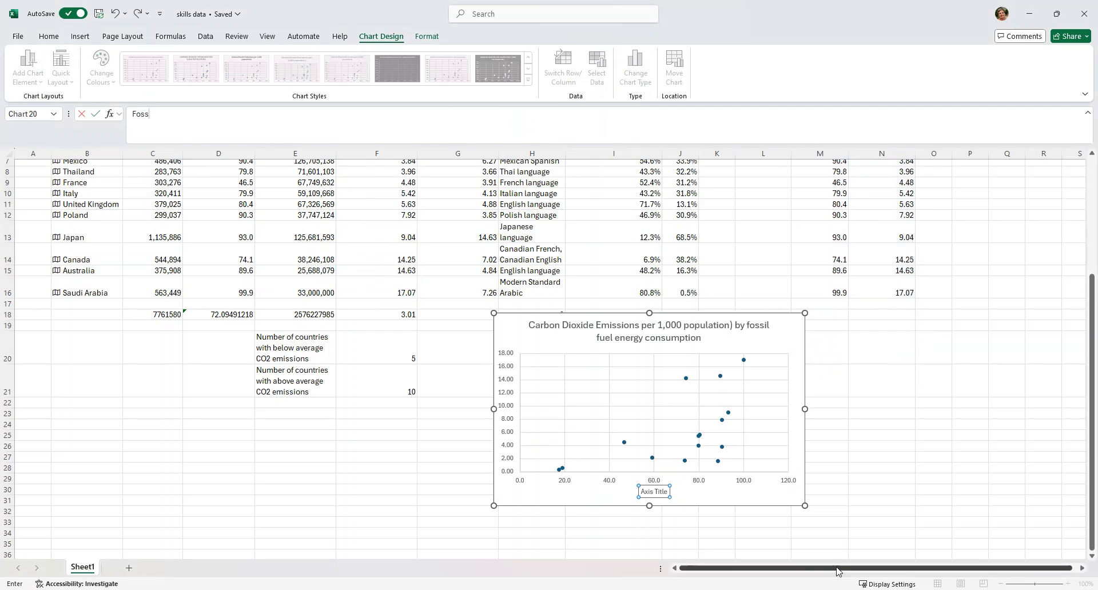
pyautogui.click(644, 493)
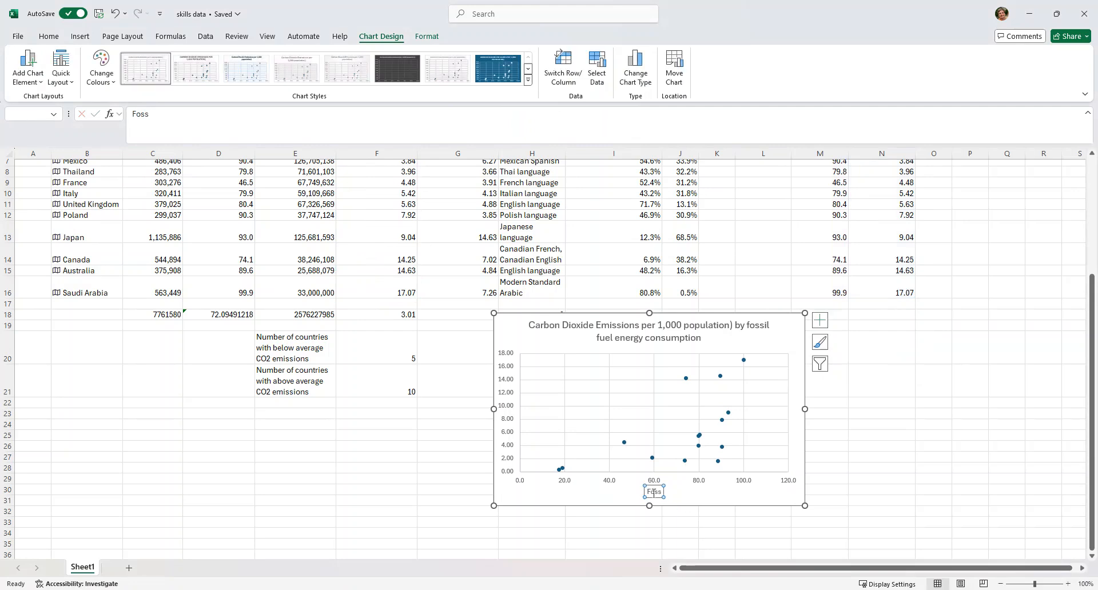
pyautogui.click(663, 492)
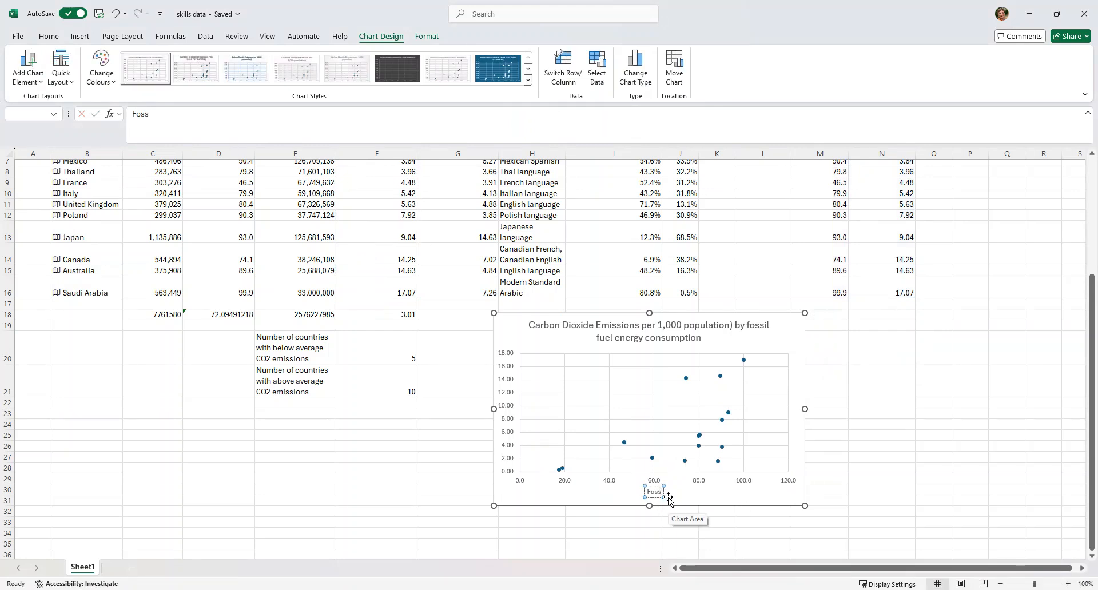
pyautogui.write('il')
pyautogui.press('BackSpace')
pyautogui.write('Fuel')
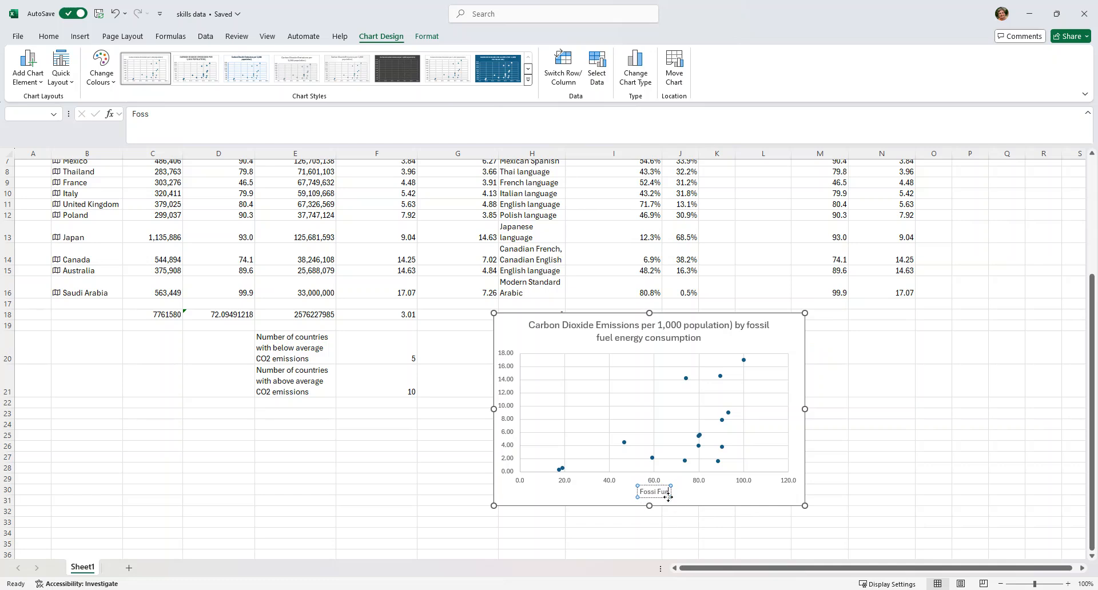
pyautogui.write(' energy')
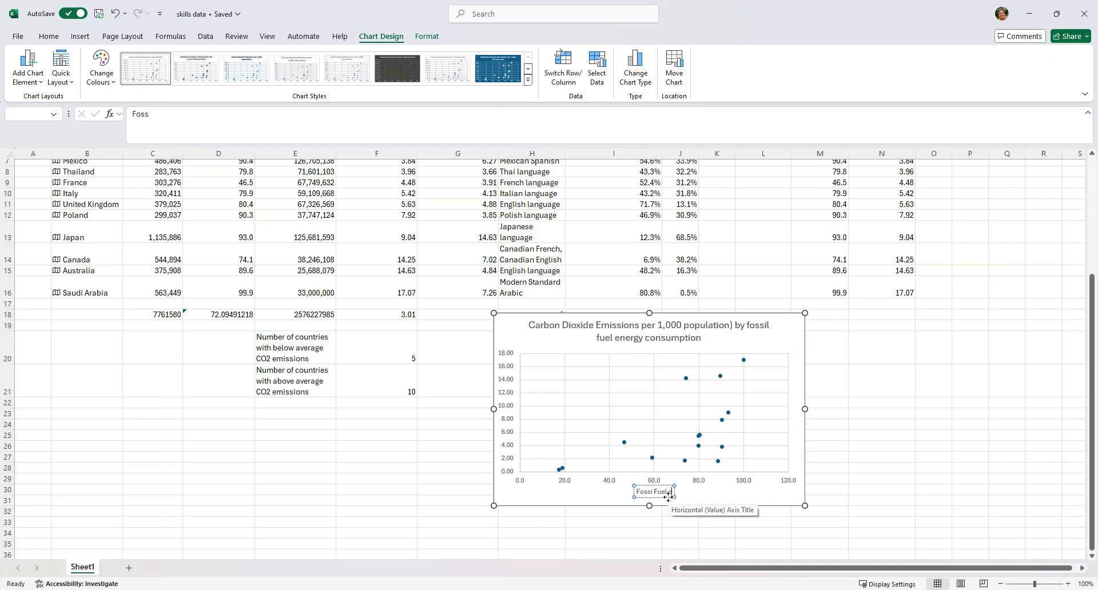
pyautogui.write(' consumption')
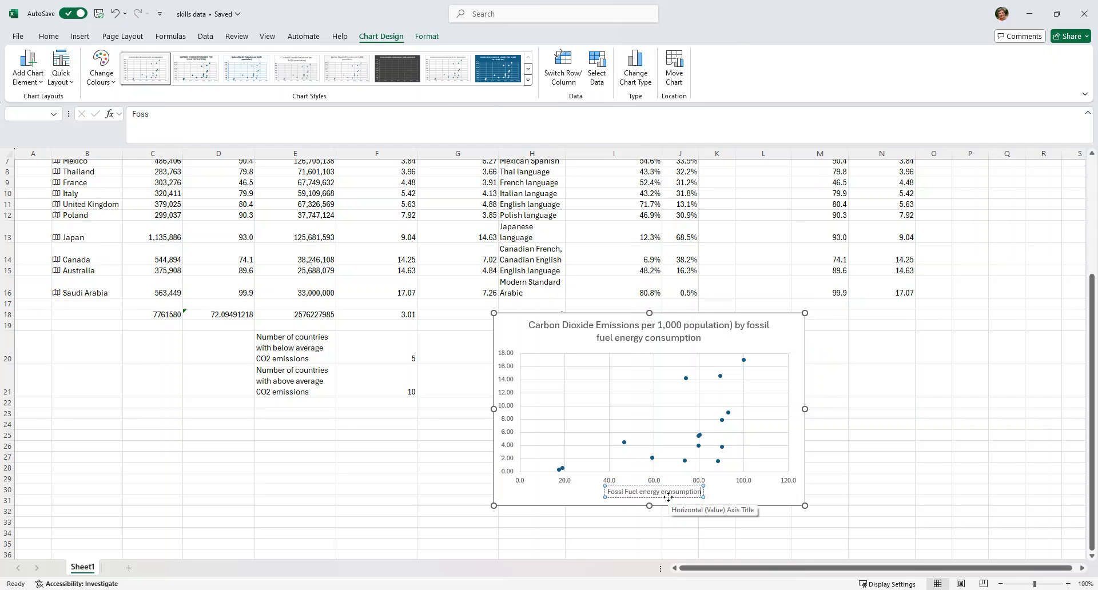
pyautogui.click(739, 498)
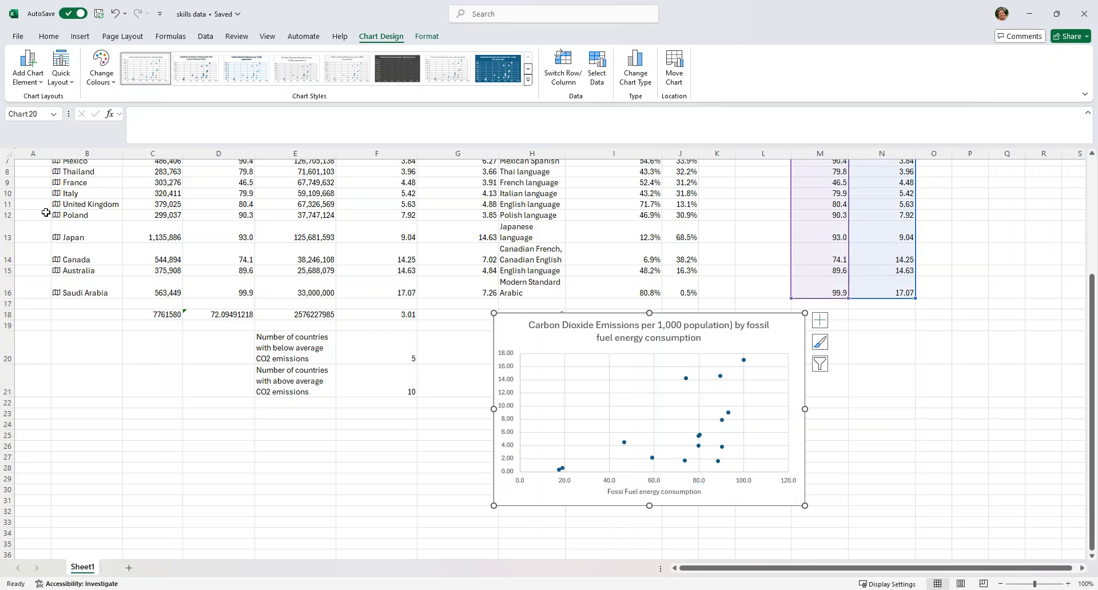
# - Add a primary vertical axis title to the scatter chart
pyautogui.click(25, 84)
pyautogui.moveTo(52, 115)
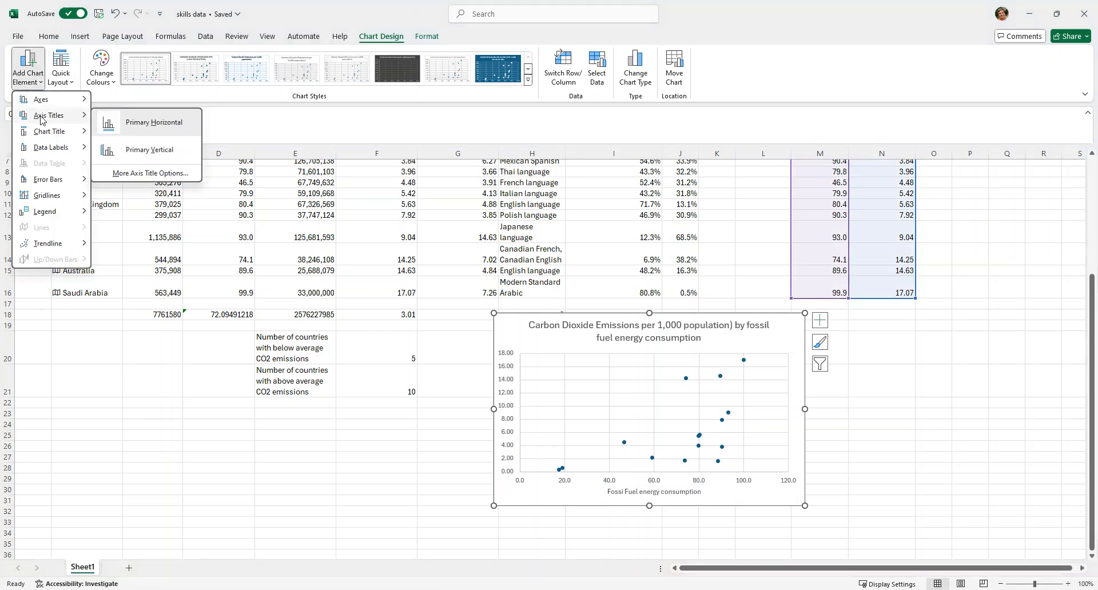
pyautogui.click(144, 151)
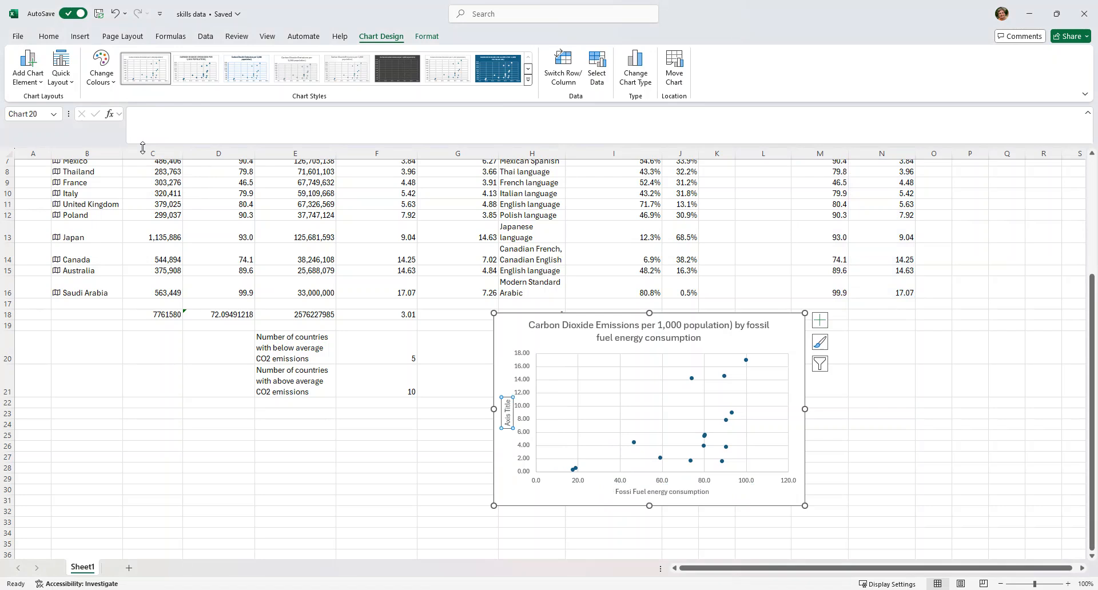
# - Set the vertical axis title's text to "Carbon Dioxide Emissions" and deselect the chart
pyautogui.click(194, 118)
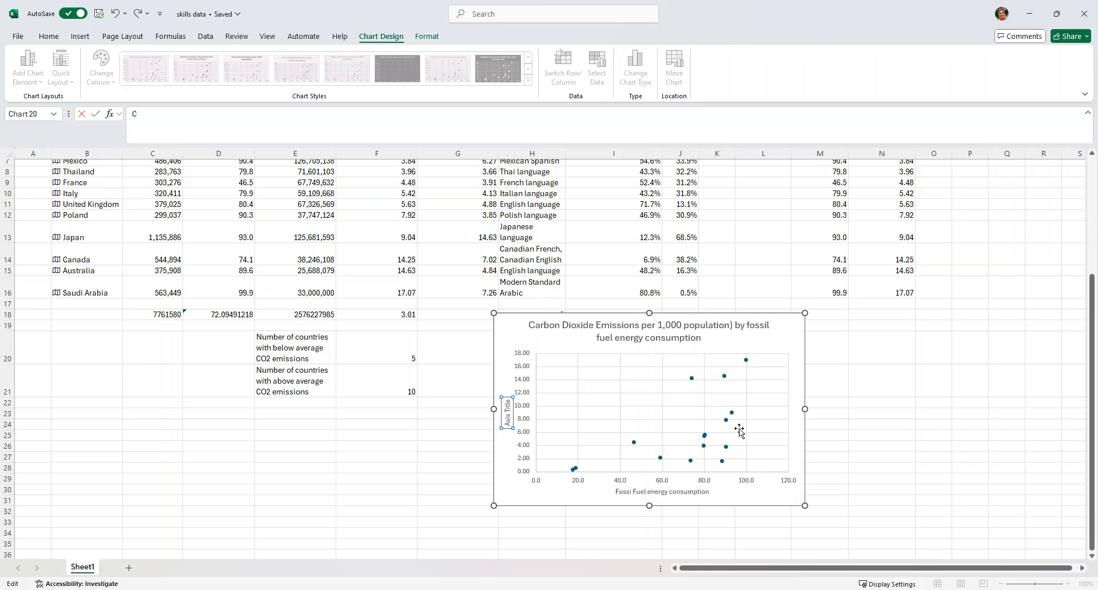
pyautogui.press('Return')
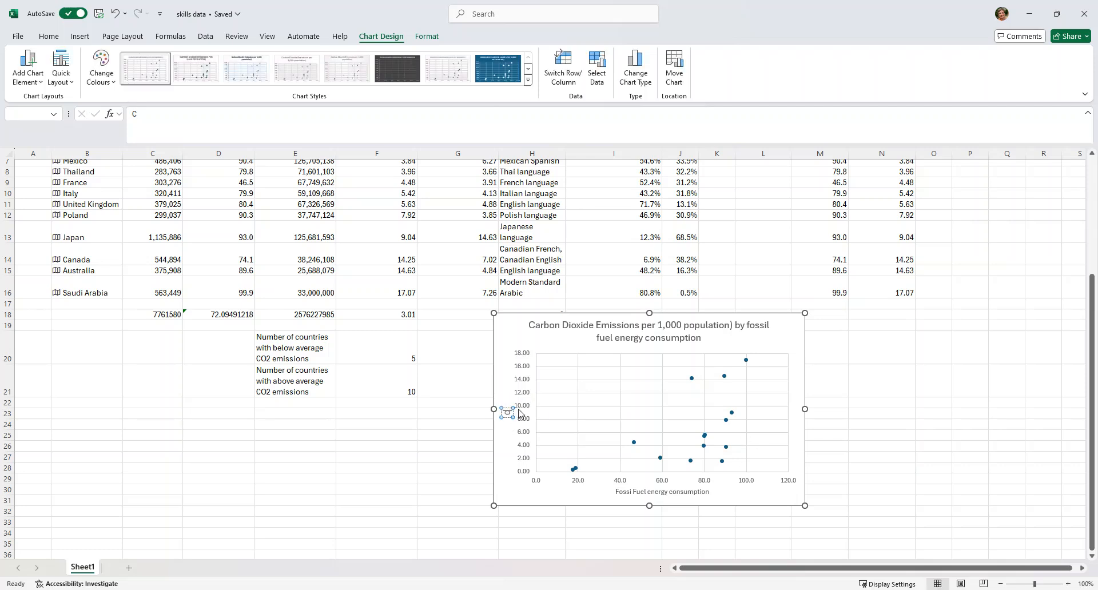
pyautogui.write('arbon')
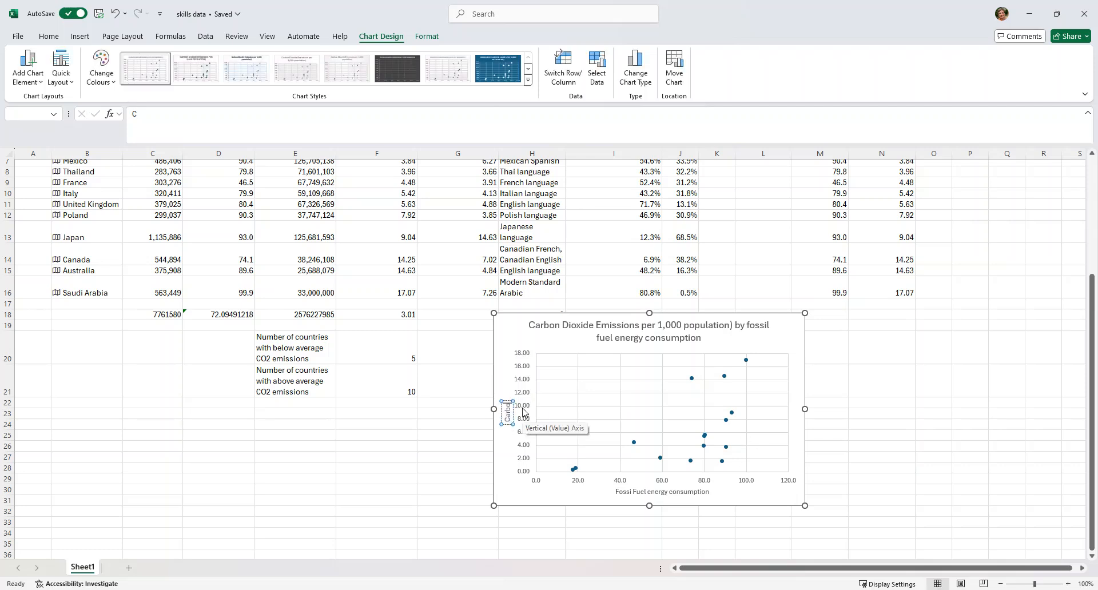
pyautogui.write(' Dioxide')
pyautogui.press('BackSpace')
pyautogui.press('BackSpace')
pyautogui.press('BackSpace')
pyautogui.write('de Emissions')
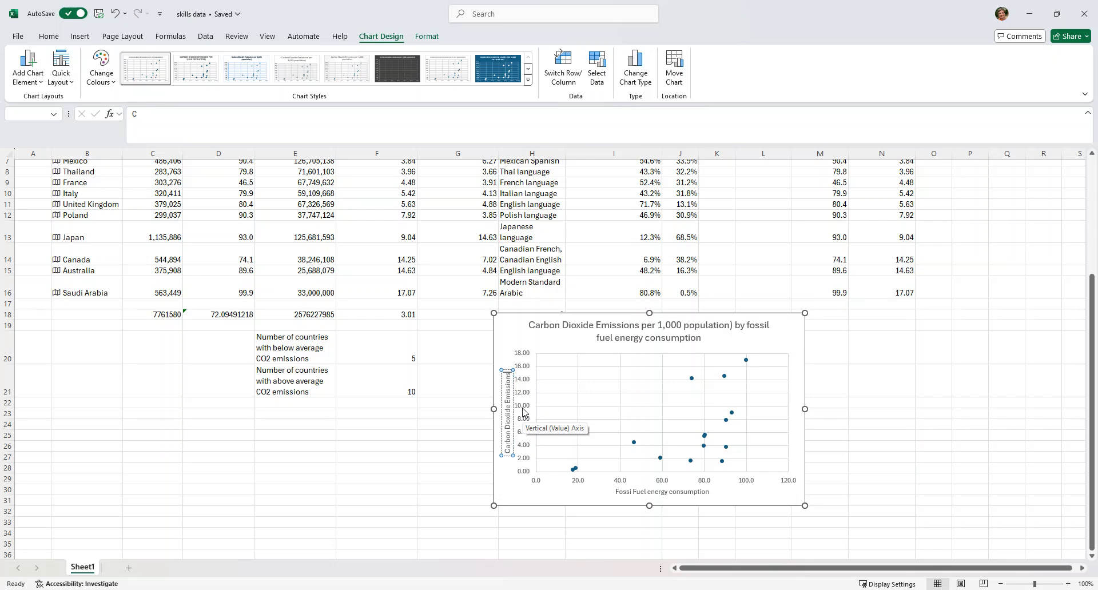
pyautogui.press('Return')
pyautogui.press('BackSpace')
pyautogui.click(889, 384)
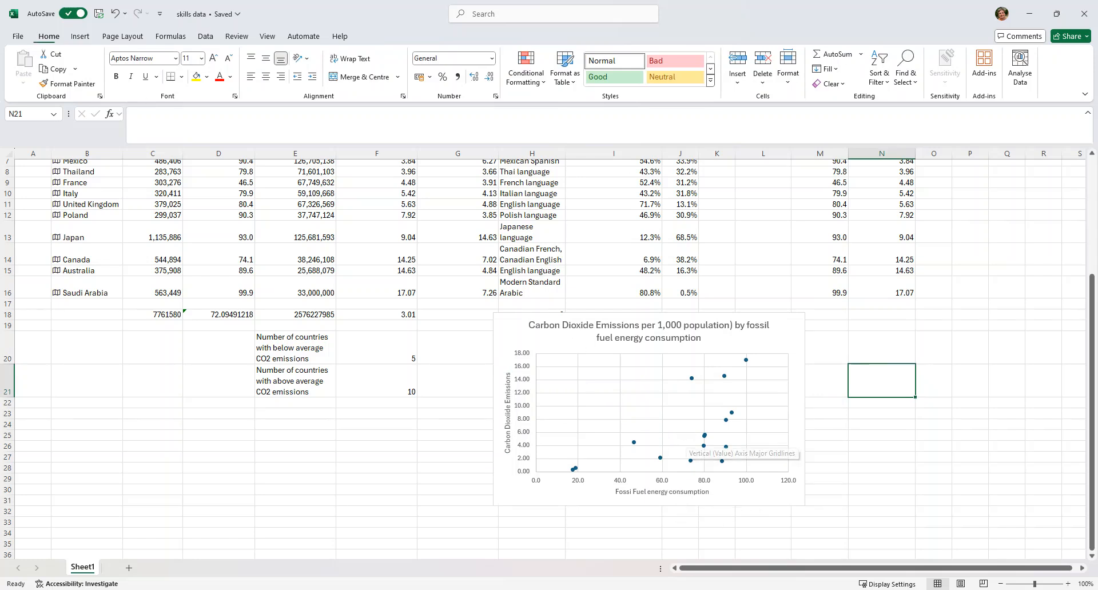
# - Add a linear trendline to the scatter chart of emissions against fossil fuel energy consumption
pyautogui.click(656, 345)
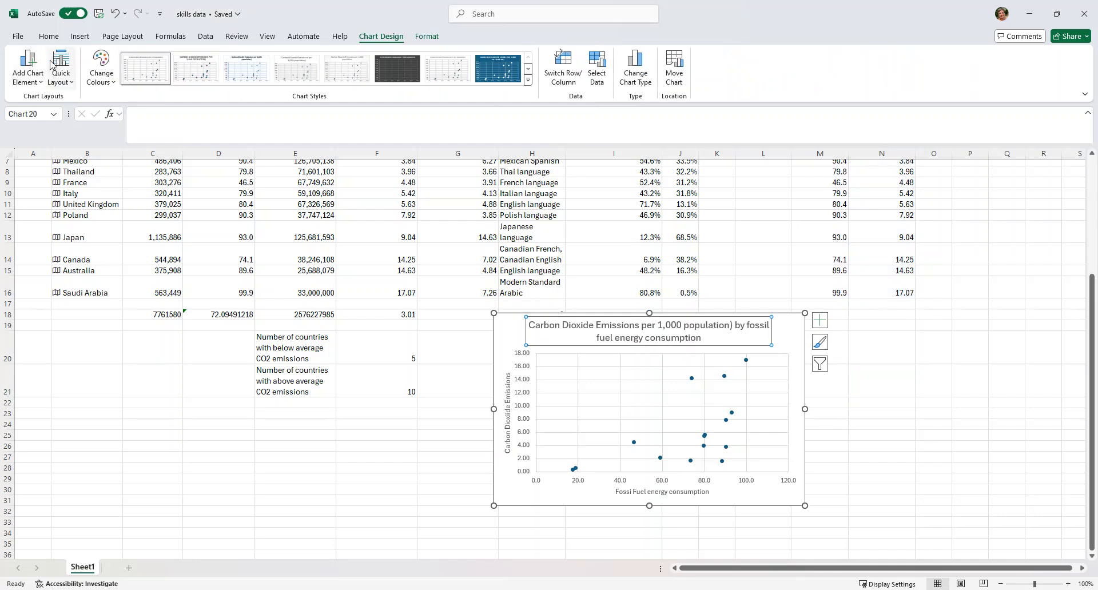
pyautogui.click(26, 79)
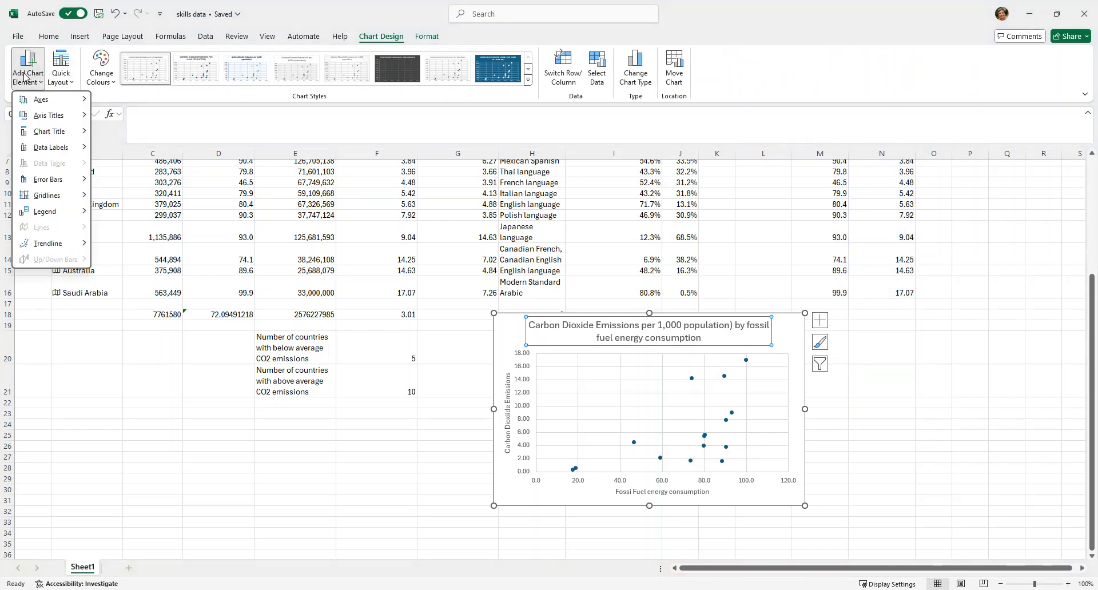
pyautogui.moveTo(55, 245)
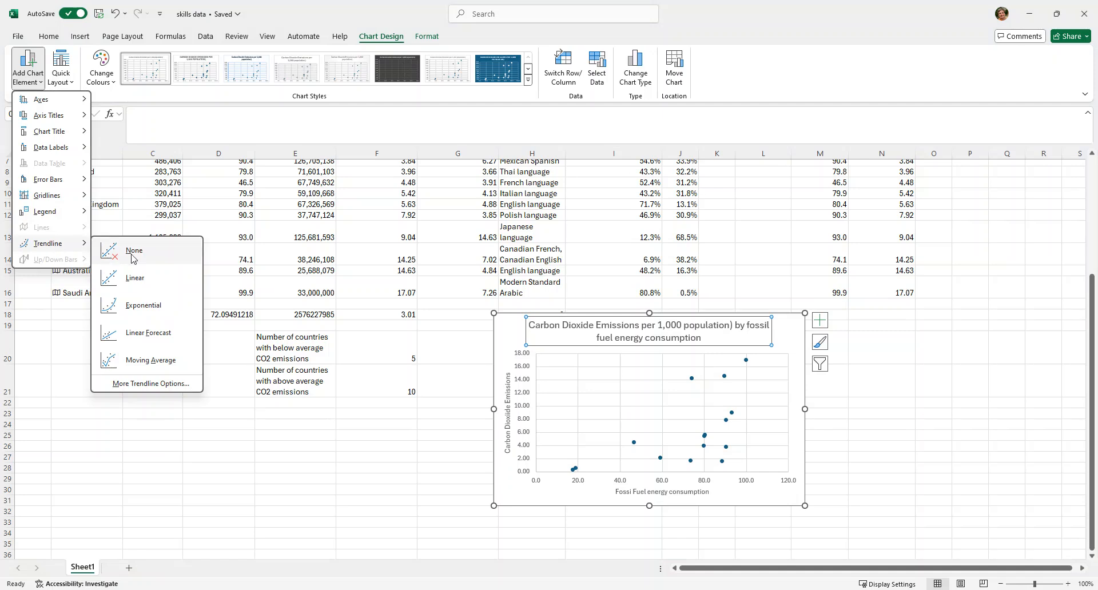
pyautogui.click(142, 281)
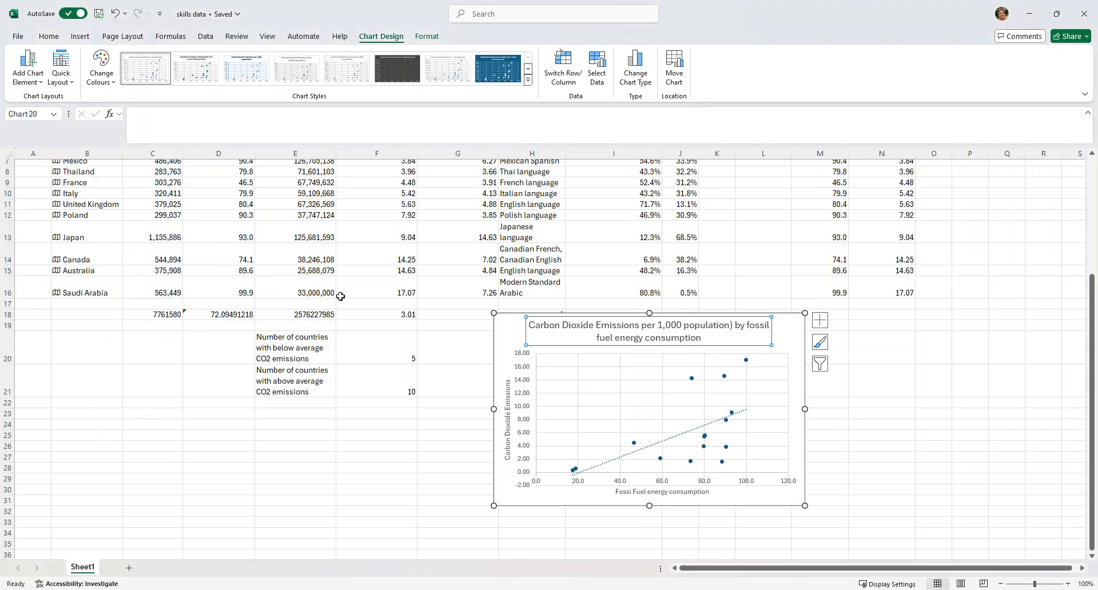